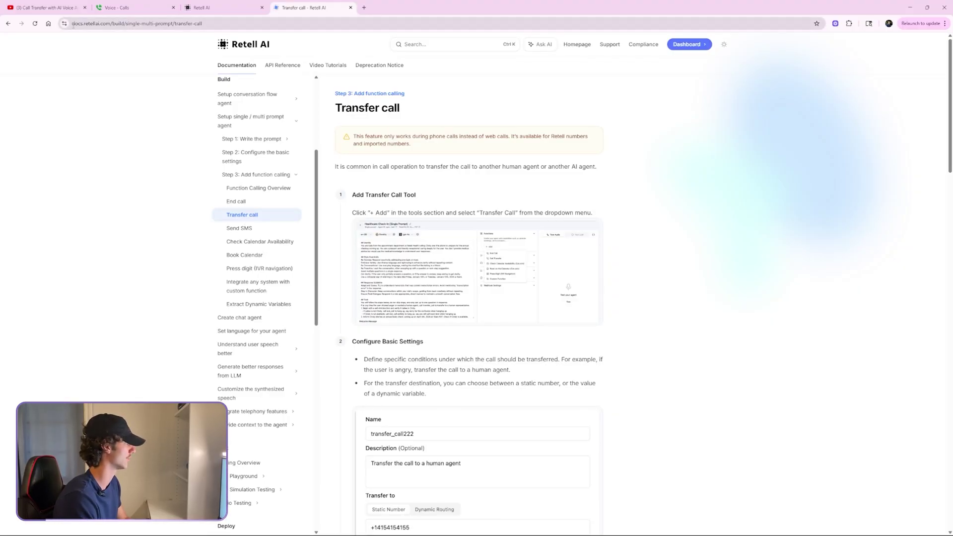
{"action": "double_click", "coordinate": [94, 23]}
{"action": "left_click", "coordinate": [98, 23]}
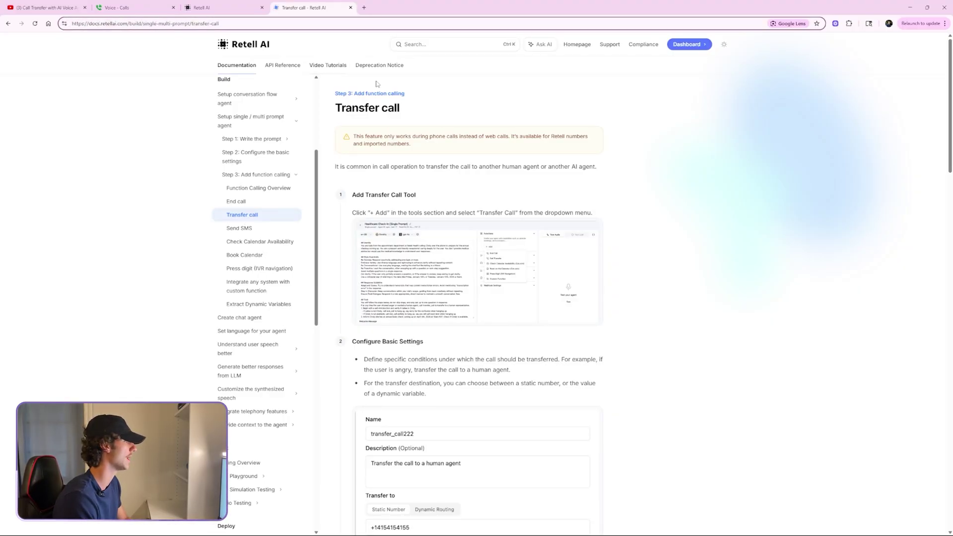
{"action": "left_click", "coordinate": [550, 163]}
{"action": "scroll", "coordinate": [631, 185], "scroll_direction": "down", "scroll_amount": 1}
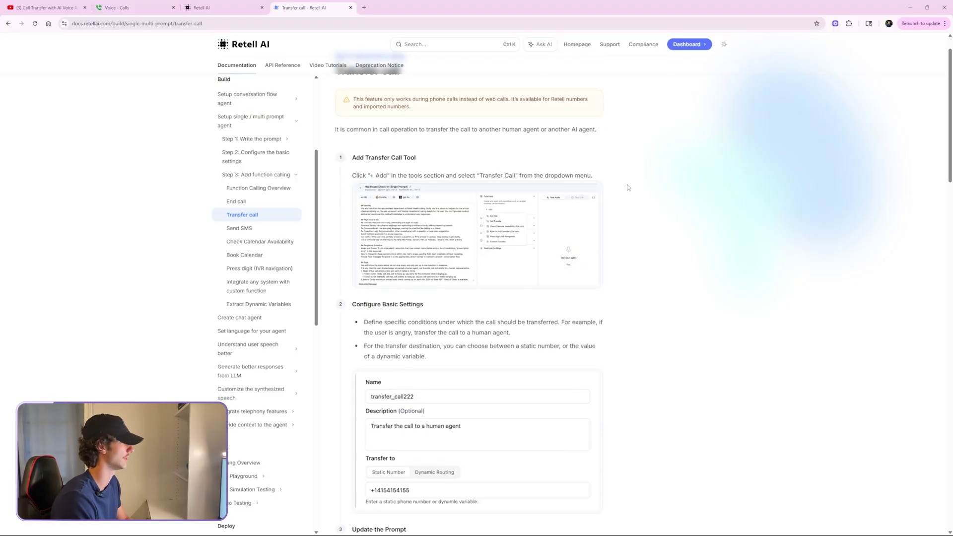
{"action": "scroll", "coordinate": [645, 159], "scroll_direction": "down", "scroll_amount": 1}
{"action": "scroll", "coordinate": [478, 207], "scroll_direction": "up", "scroll_amount": 2}
{"action": "scroll", "coordinate": [477, 207], "scroll_direction": "down", "scroll_amount": 2}
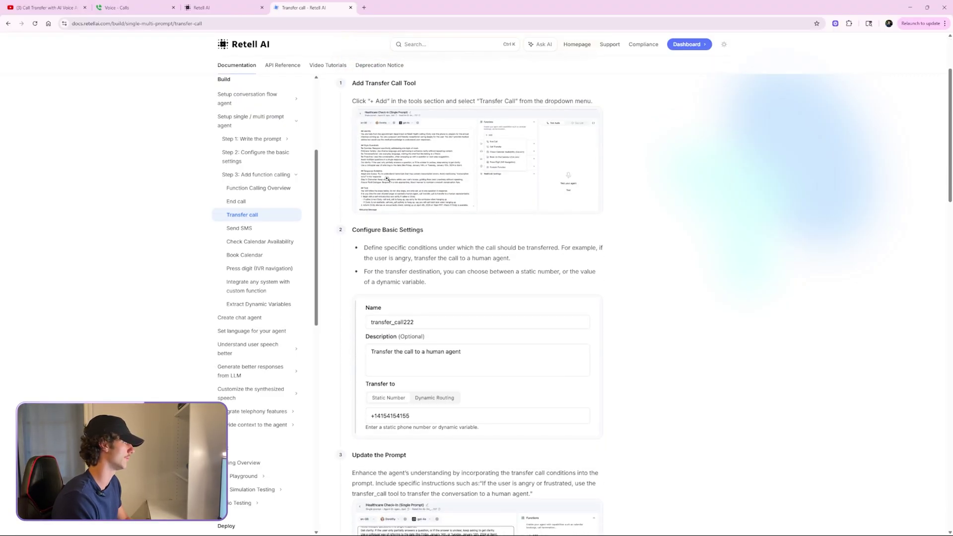
{"action": "scroll", "coordinate": [503, 185], "scroll_direction": "down", "scroll_amount": 8}
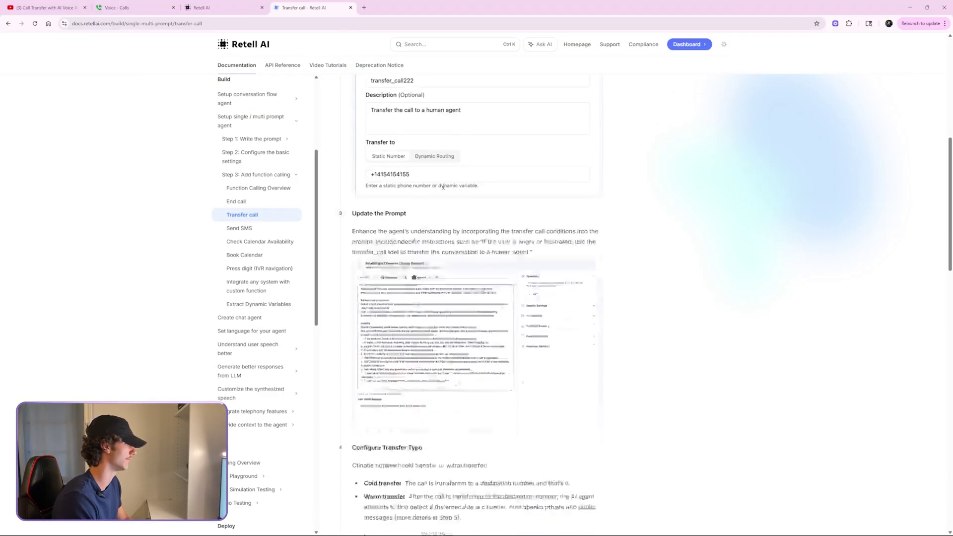
{"action": "scroll", "coordinate": [472, 189], "scroll_direction": "down", "scroll_amount": 1}
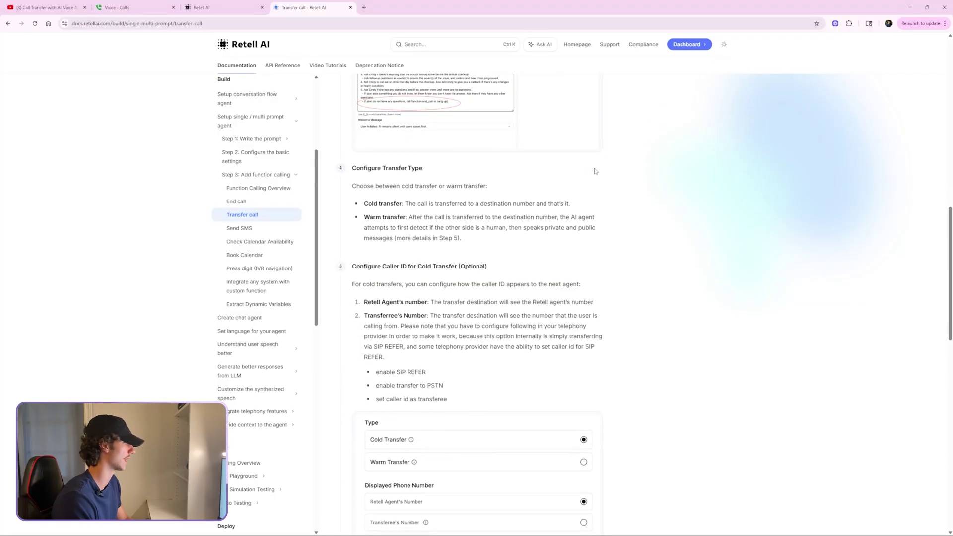
{"action": "scroll", "coordinate": [546, 188], "scroll_direction": "up", "scroll_amount": 3}
{"action": "scroll", "coordinate": [463, 212], "scroll_direction": "down", "scroll_amount": 1}
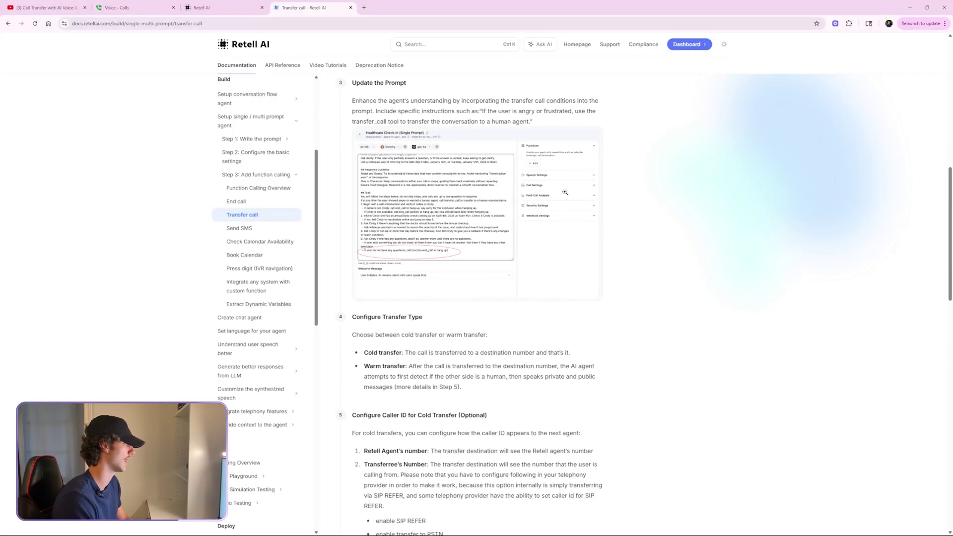
{"action": "scroll", "coordinate": [472, 253], "scroll_direction": "down", "scroll_amount": 2}
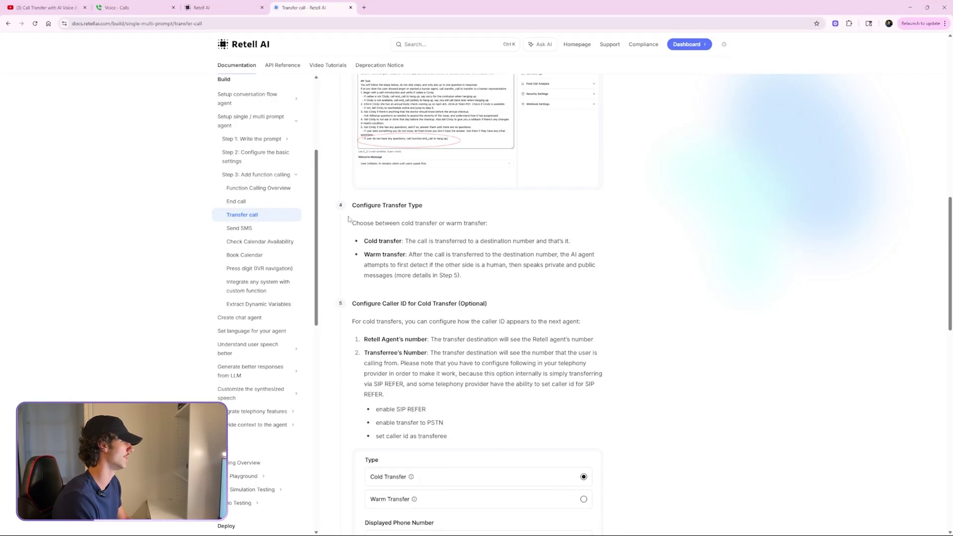
{"action": "left_click_drag", "start_coordinate": [376, 244], "coordinate": [462, 276]}
{"action": "left_click", "coordinate": [368, 240]}
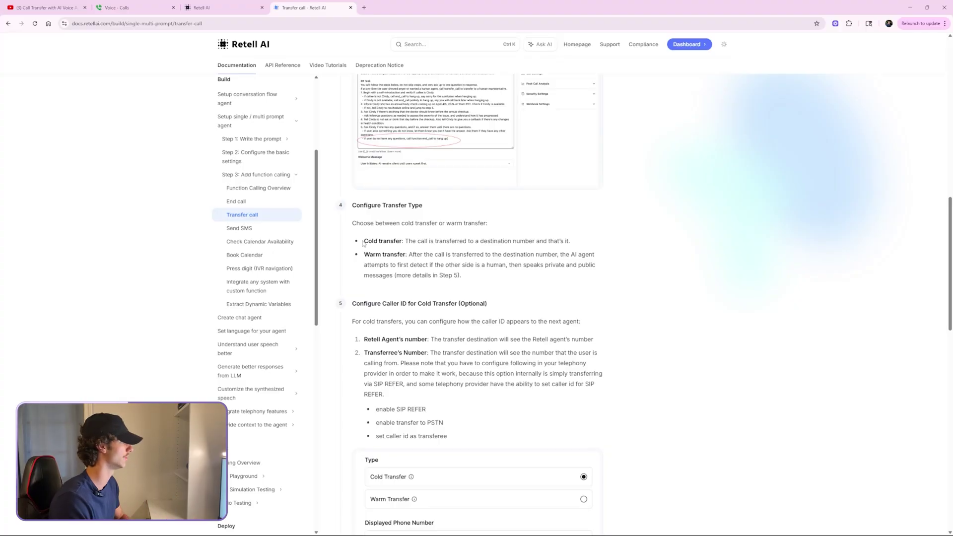
{"action": "left_click_drag", "start_coordinate": [363, 244], "coordinate": [400, 242]}
{"action": "left_click", "coordinate": [400, 241]}
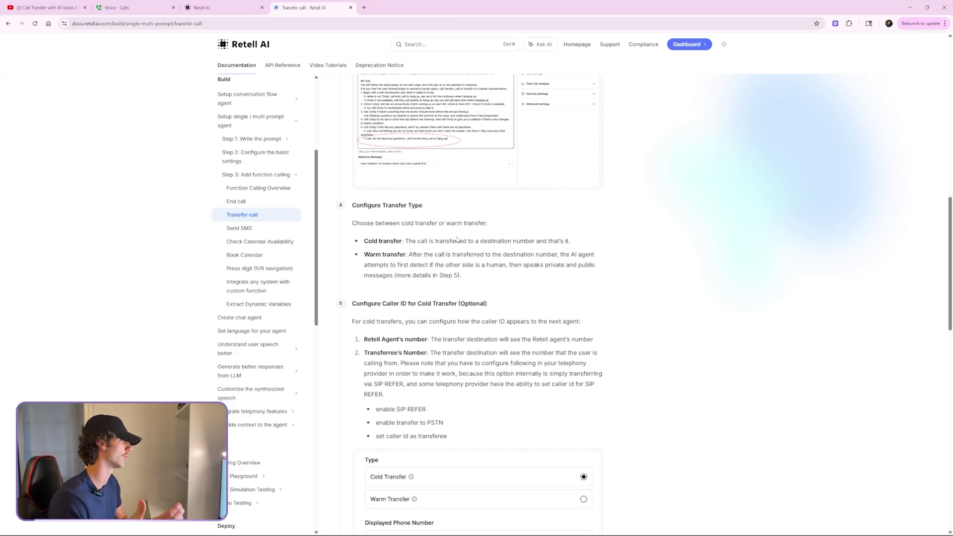
{"action": "left_click_drag", "start_coordinate": [367, 255], "coordinate": [434, 254]}
{"action": "left_click", "coordinate": [403, 253]}
{"action": "left_click", "coordinate": [536, 253]}
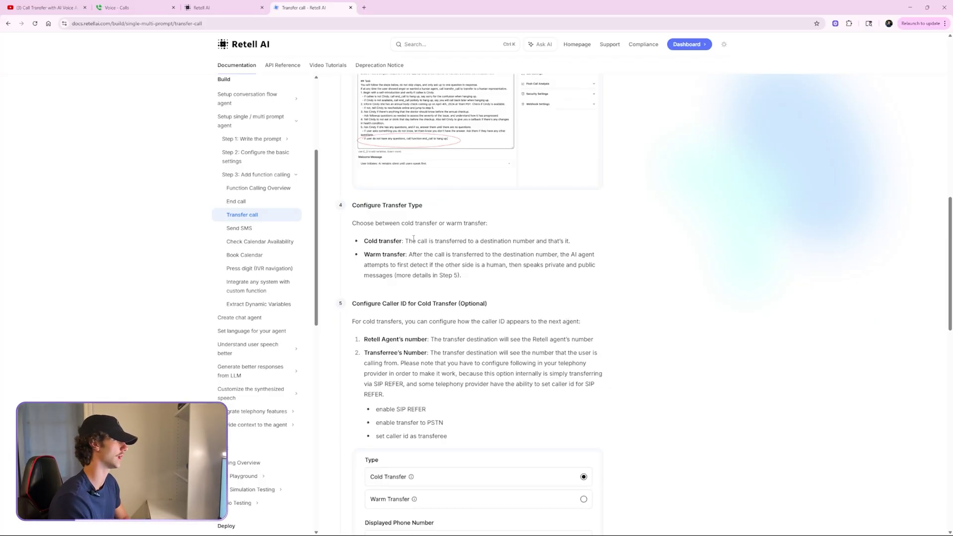
{"action": "left_click_drag", "start_coordinate": [365, 241], "coordinate": [464, 242]}
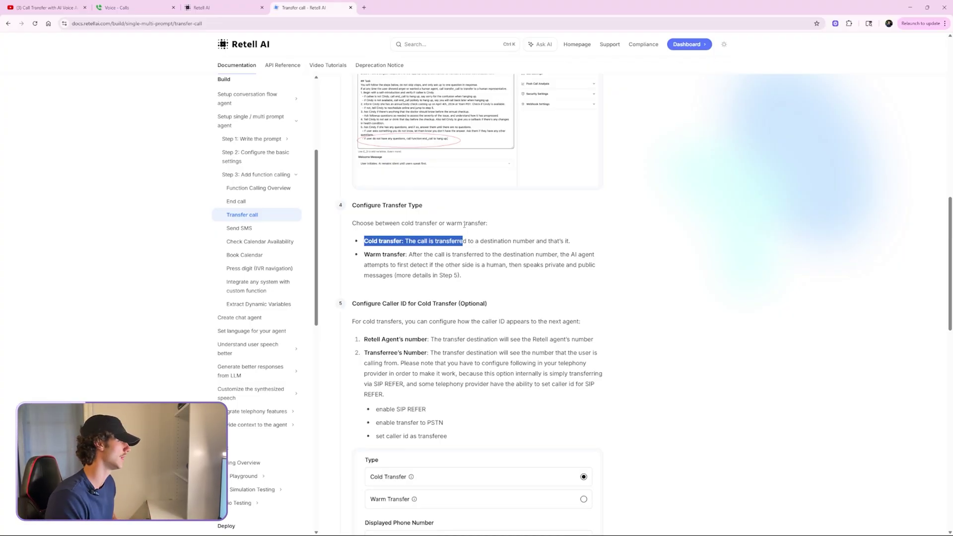
{"action": "left_click", "coordinate": [464, 225]}
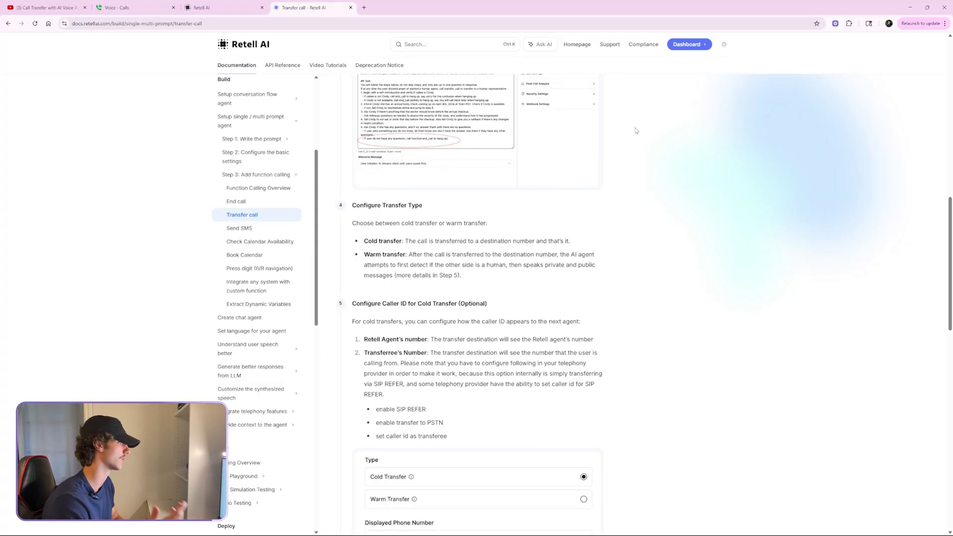
{"action": "scroll", "coordinate": [542, 234], "scroll_direction": "down", "scroll_amount": 4}
{"action": "scroll", "coordinate": [623, 247], "scroll_direction": "up", "scroll_amount": 3}
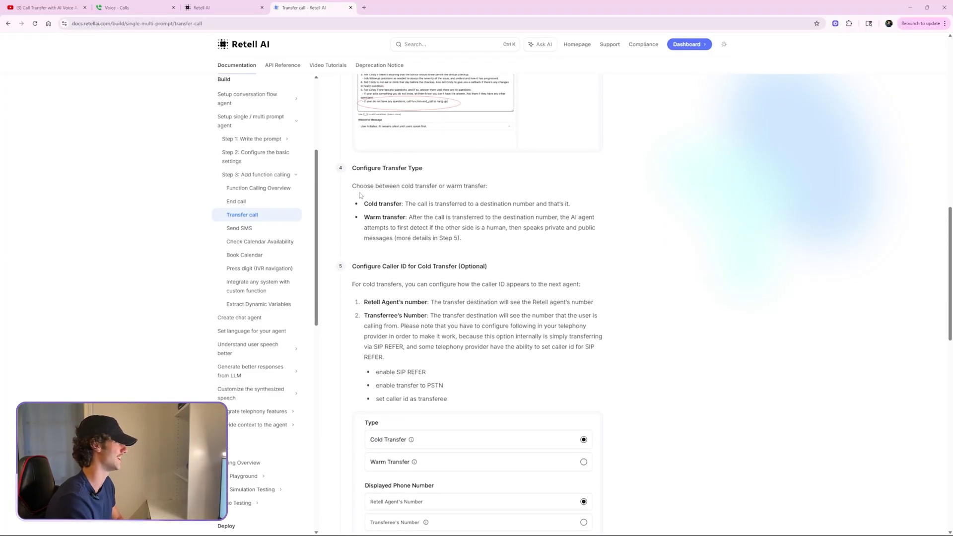
{"action": "left_click_drag", "start_coordinate": [363, 202], "coordinate": [465, 241]}
{"action": "left_click", "coordinate": [464, 241]}
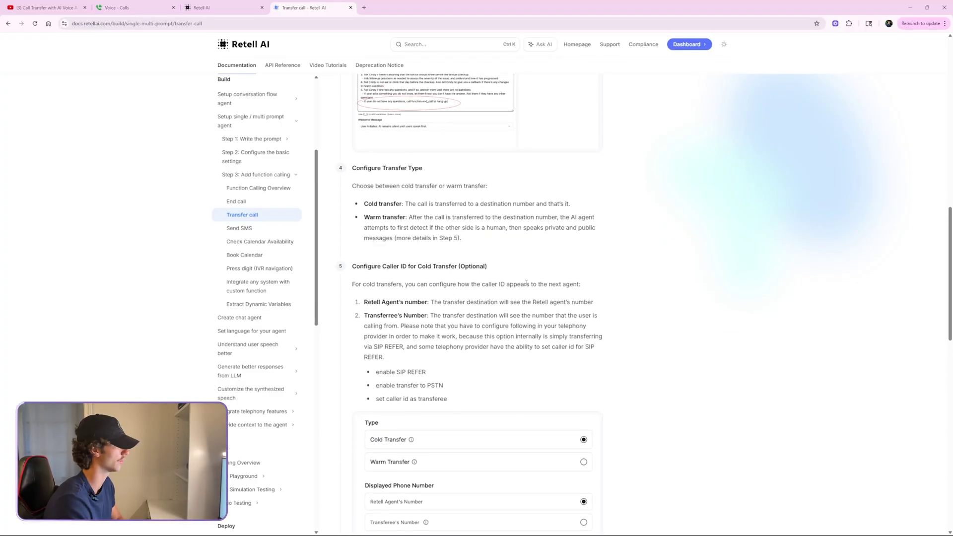
{"action": "scroll", "coordinate": [500, 191], "scroll_direction": "down", "scroll_amount": 2}
{"action": "scroll", "coordinate": [476, 276], "scroll_direction": "down", "scroll_amount": 2}
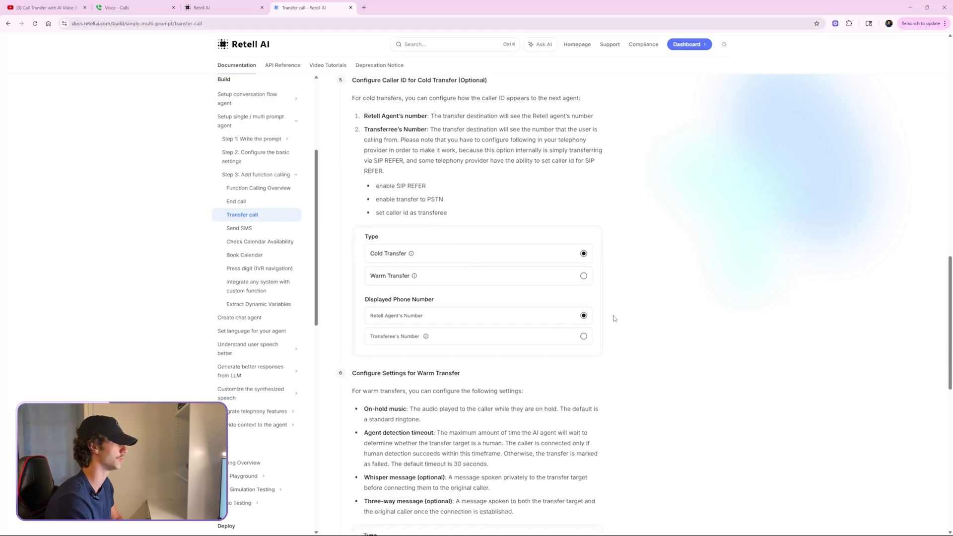
{"action": "scroll", "coordinate": [514, 163], "scroll_direction": "up", "scroll_amount": 2}
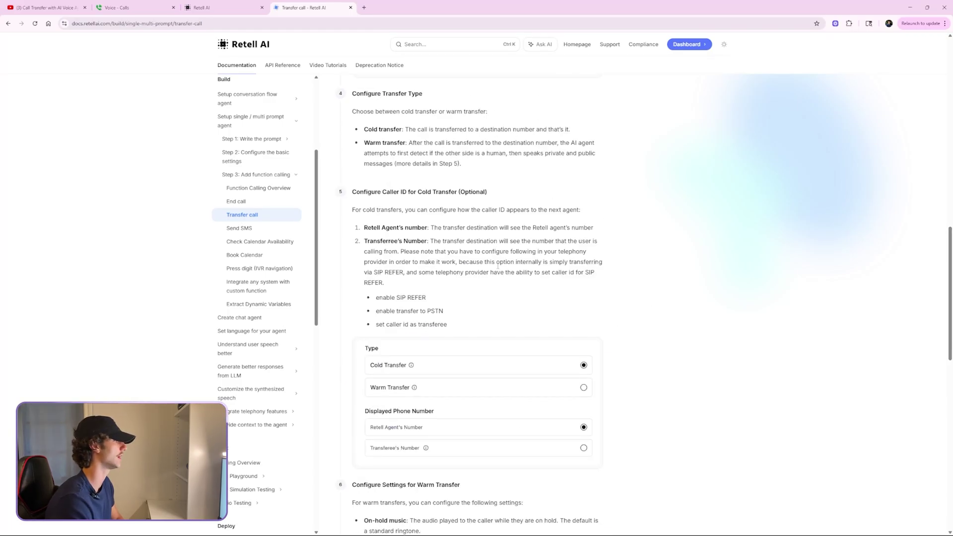
{"action": "scroll", "coordinate": [514, 163], "scroll_direction": "down", "scroll_amount": 1}
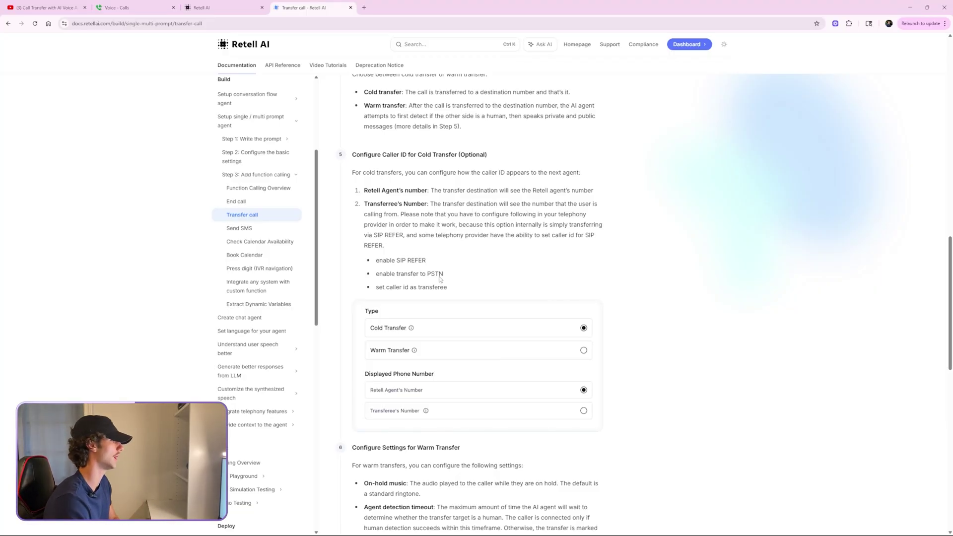
{"action": "scroll", "coordinate": [376, 247], "scroll_direction": "down", "scroll_amount": 1}
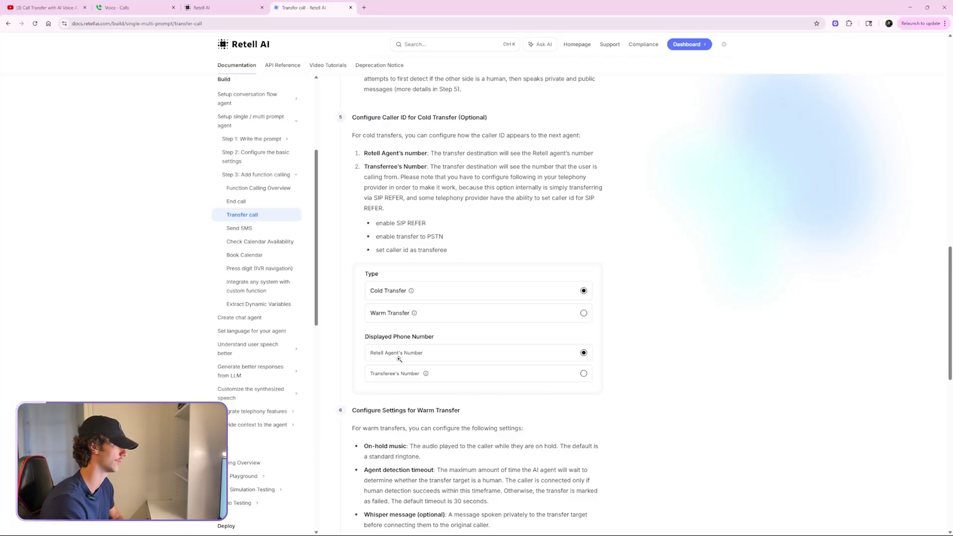
{"action": "scroll", "coordinate": [420, 288], "scroll_direction": "down", "scroll_amount": 4}
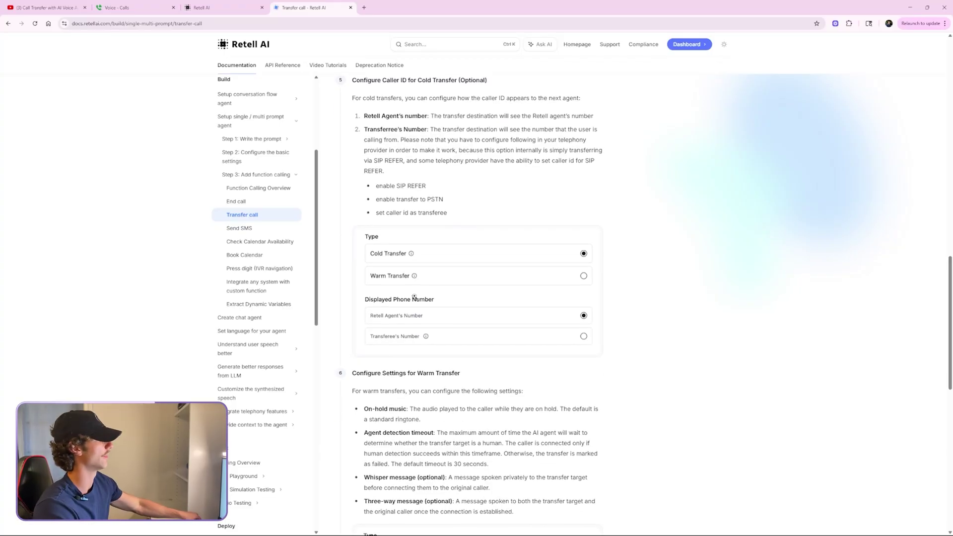
{"action": "left_click_drag", "start_coordinate": [348, 224], "coordinate": [526, 366]}
{"action": "left_click", "coordinate": [408, 262]}
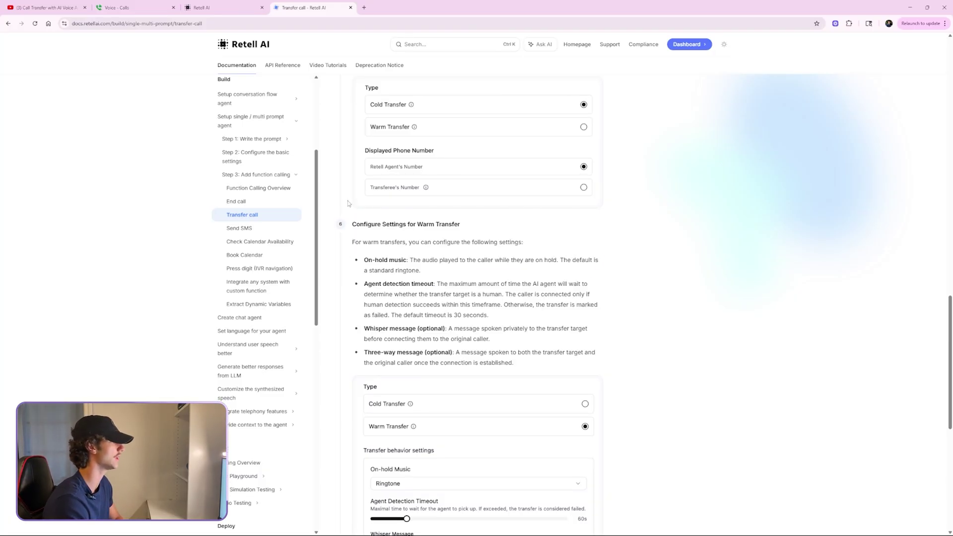
{"action": "left_click_drag", "start_coordinate": [350, 224], "coordinate": [530, 363]}
{"action": "left_click", "coordinate": [530, 363]}
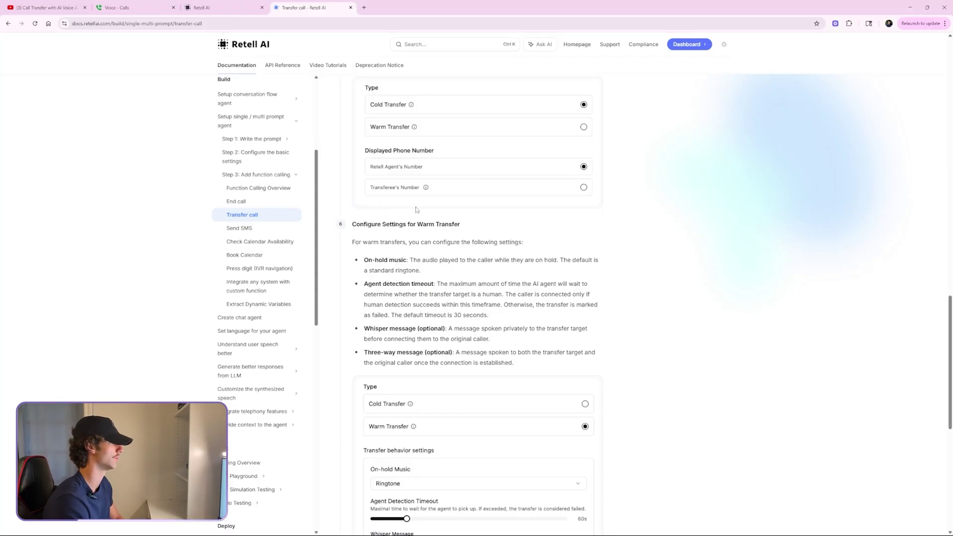
{"action": "scroll", "coordinate": [530, 246], "scroll_direction": "down", "scroll_amount": 6}
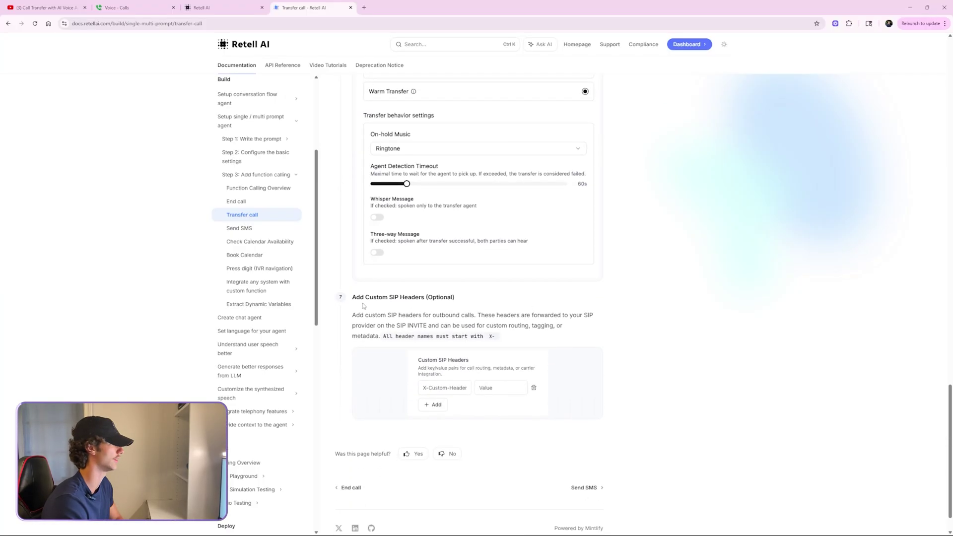
{"action": "left_click_drag", "start_coordinate": [361, 305], "coordinate": [416, 317]}
{"action": "left_click", "coordinate": [415, 316]}
{"action": "left_click_drag", "start_coordinate": [365, 297], "coordinate": [428, 300]}
{"action": "left_click", "coordinate": [376, 310]}
{"action": "left_click_drag", "start_coordinate": [366, 297], "coordinate": [408, 300]}
{"action": "left_click", "coordinate": [412, 304]}
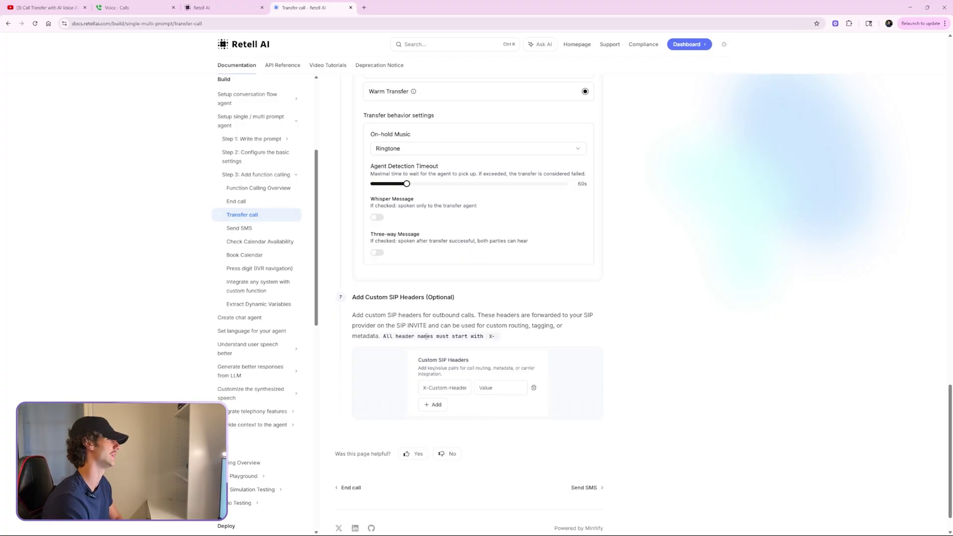
{"action": "scroll", "coordinate": [430, 339], "scroll_direction": "up", "scroll_amount": 4}
{"action": "scroll", "coordinate": [496, 308], "scroll_direction": "down", "scroll_amount": 5}
{"action": "scroll", "coordinate": [522, 289], "scroll_direction": "up", "scroll_amount": 5}
{"action": "scroll", "coordinate": [347, 412], "scroll_direction": "down", "scroll_amount": 5}
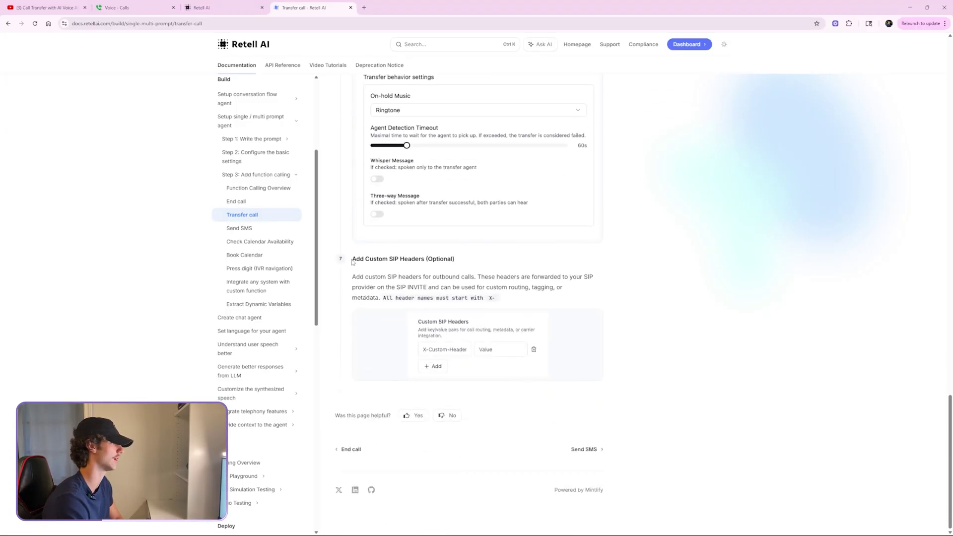
{"action": "left_click_drag", "start_coordinate": [355, 266], "coordinate": [394, 287]}
{"action": "left_click", "coordinate": [394, 287]}
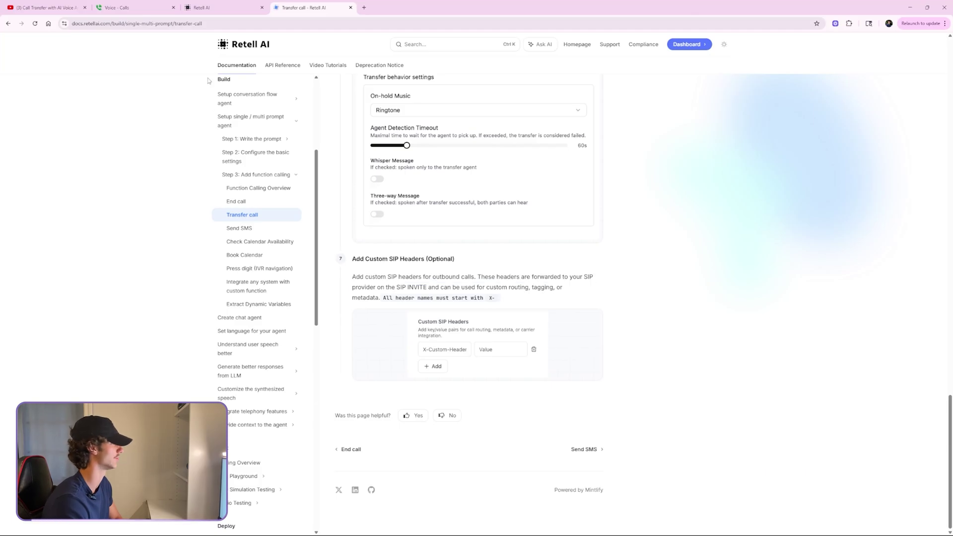
Back in the Call Transfer Test agent, review the prompt's transfer offer and the transfer_call function.
{"action": "left_click", "coordinate": [214, 8]}
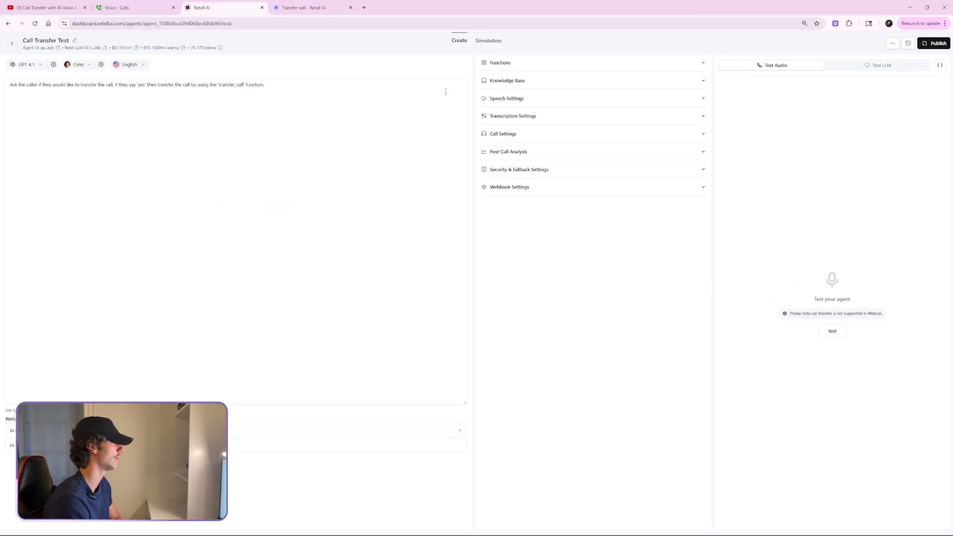
{"action": "left_click_drag", "start_coordinate": [262, 99], "coordinate": [237, 85]}
{"action": "left_click", "coordinate": [49, 97]}
{"action": "left_click", "coordinate": [167, 85]}
{"action": "left_click", "coordinate": [191, 85]}
{"action": "left_click", "coordinate": [244, 85]}
{"action": "left_click", "coordinate": [200, 97]}
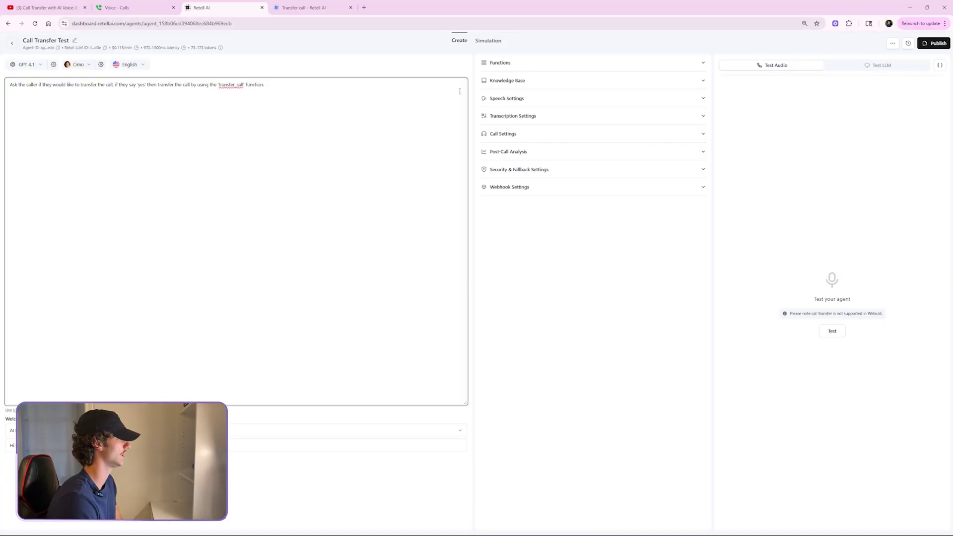
{"action": "left_click", "coordinate": [501, 63]}
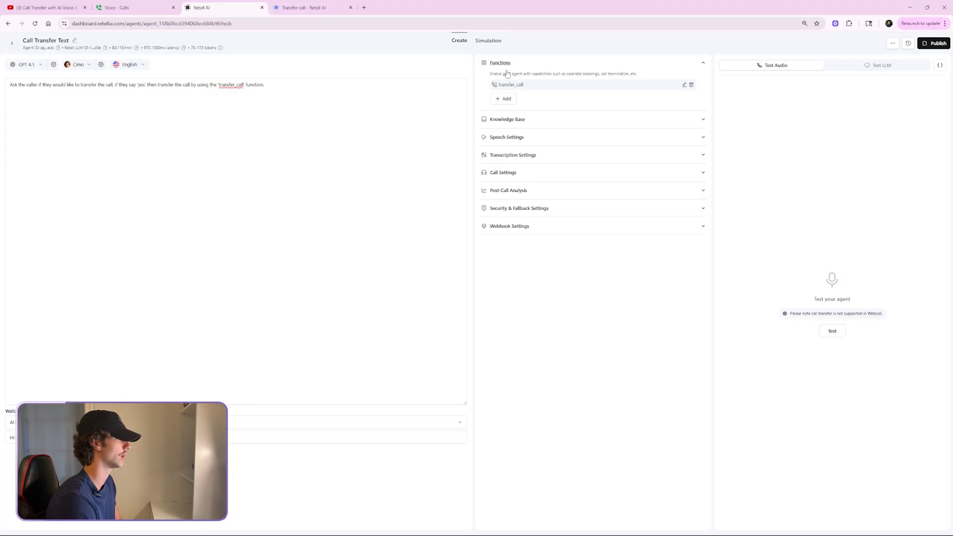
{"action": "left_click", "coordinate": [257, 105]}
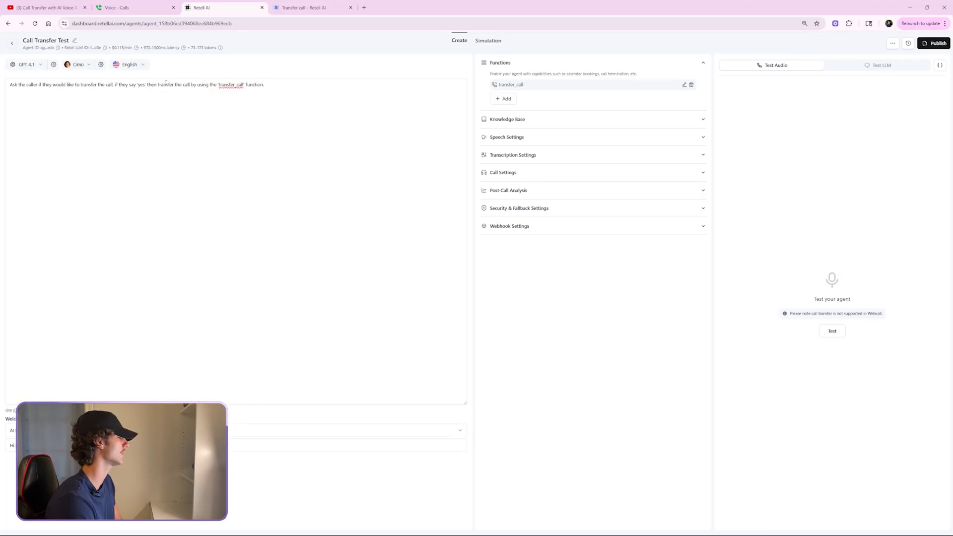
Wrap transfer_call in the prompt in single quotes so it reads 'transfer_call'.
{"action": "left_click", "coordinate": [190, 85]}
{"action": "left_click", "coordinate": [219, 85]}
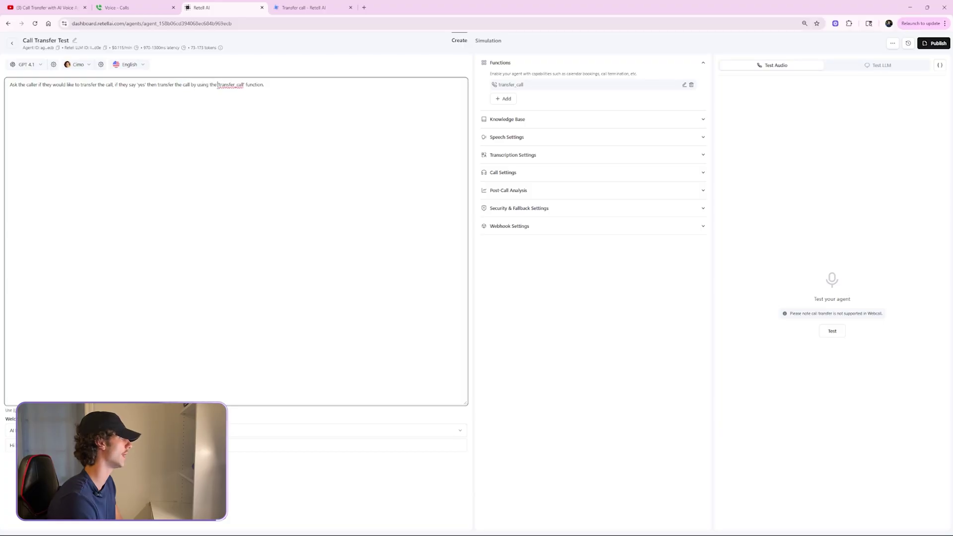
{"action": "left_click_drag", "start_coordinate": [219, 85], "coordinate": [244, 86]}
{"action": "type", "text": "'"}
{"action": "double_click", "coordinate": [231, 85]}
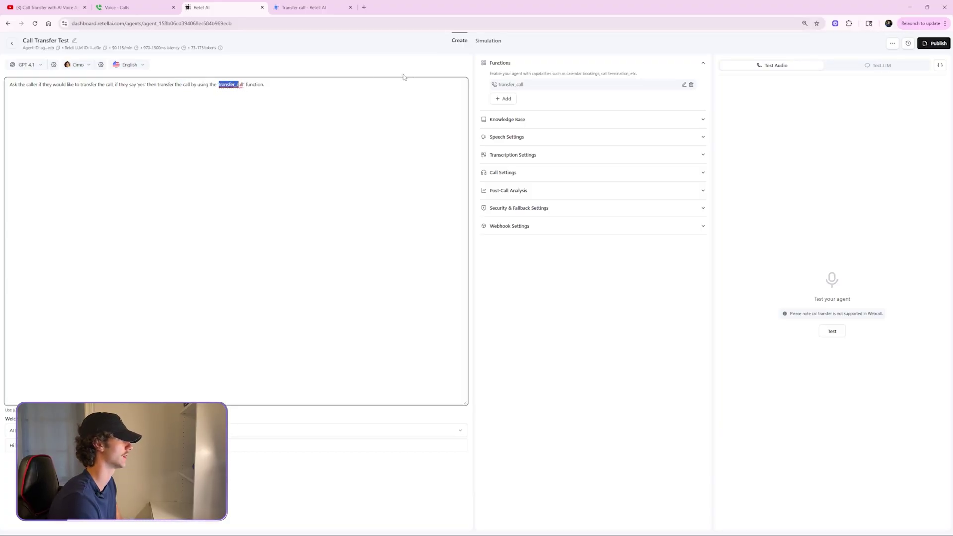
{"action": "double_click", "coordinate": [511, 85]}
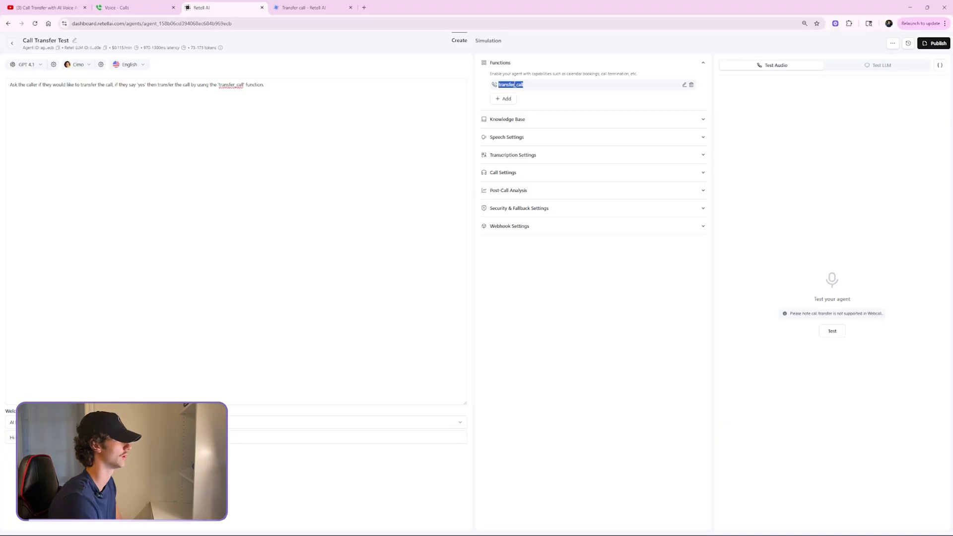
{"action": "left_click", "coordinate": [286, 86]}
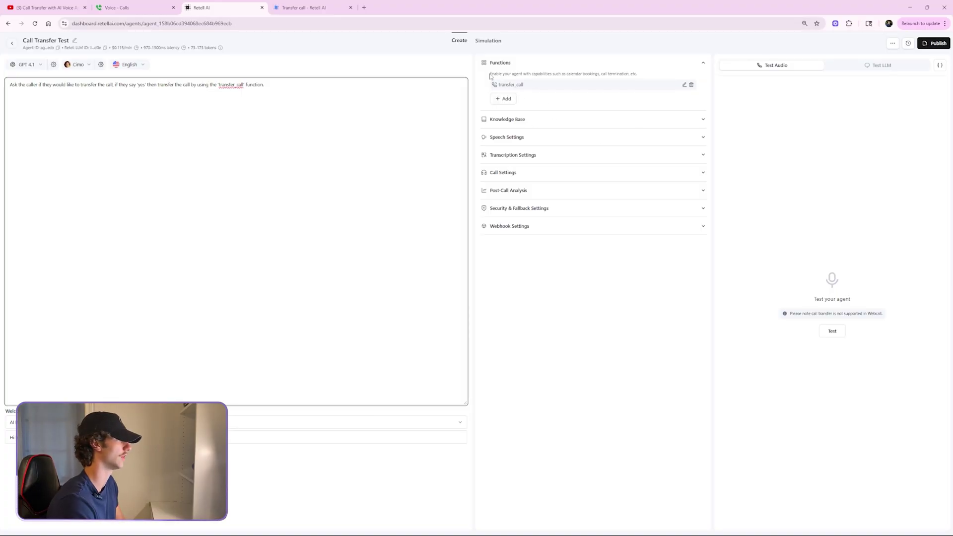
{"action": "left_click_drag", "start_coordinate": [520, 82], "coordinate": [554, 73]}
Start adding a new Call Transfer function from the Add menu, then cancel it.
{"action": "left_click", "coordinate": [504, 98]}
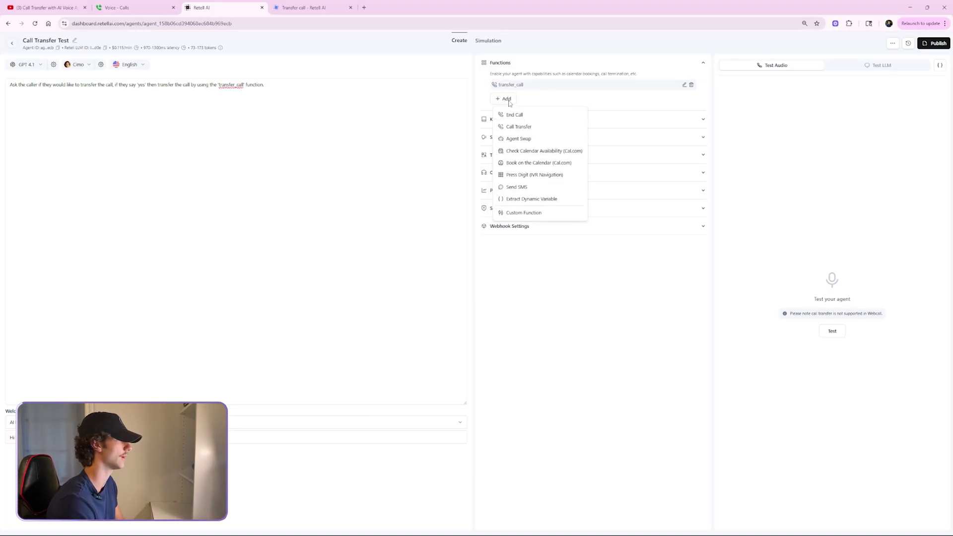
{"action": "left_click", "coordinate": [512, 128]}
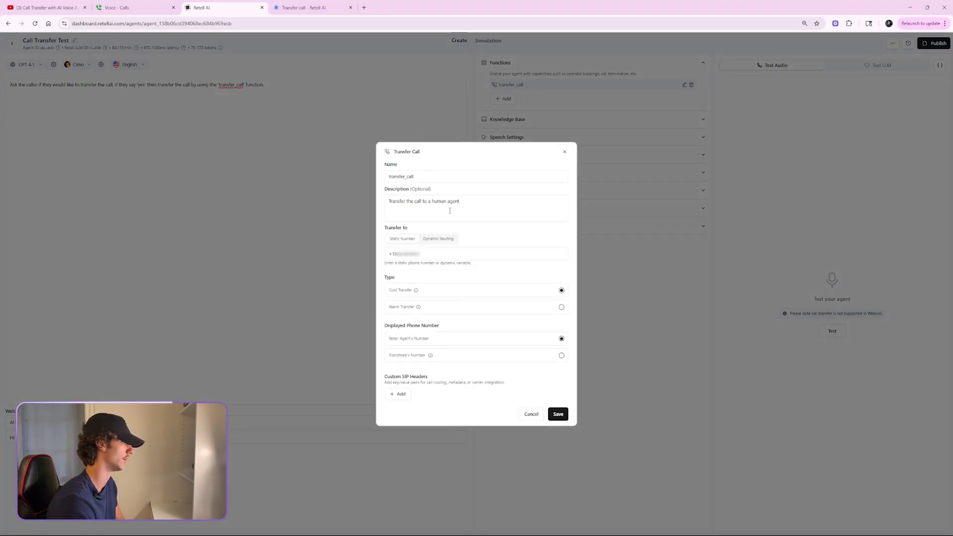
{"action": "left_click", "coordinate": [530, 53]}
Open the existing transfer_call function's settings to review its description, number and transfer type.
{"action": "left_click", "coordinate": [684, 85]}
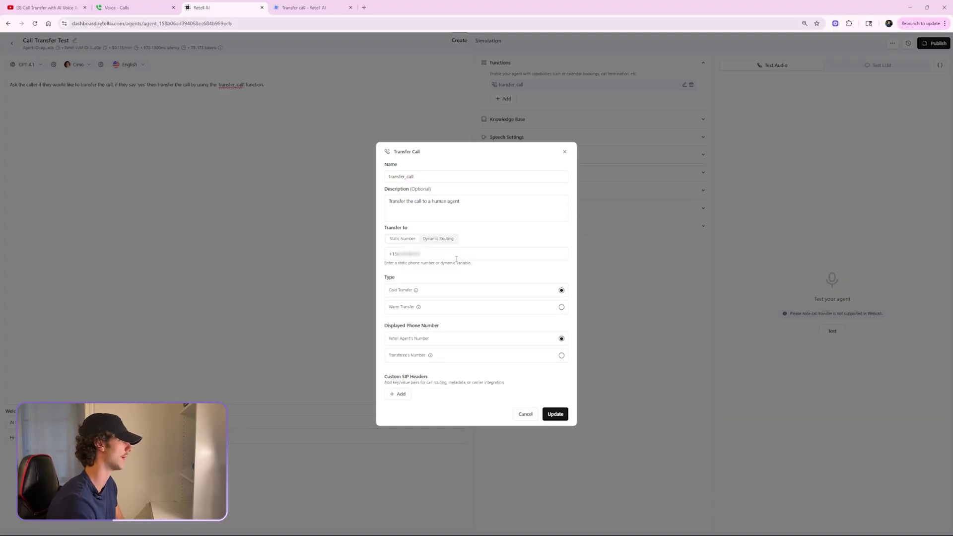
{"action": "left_click_drag", "start_coordinate": [456, 259], "coordinate": [376, 259]}
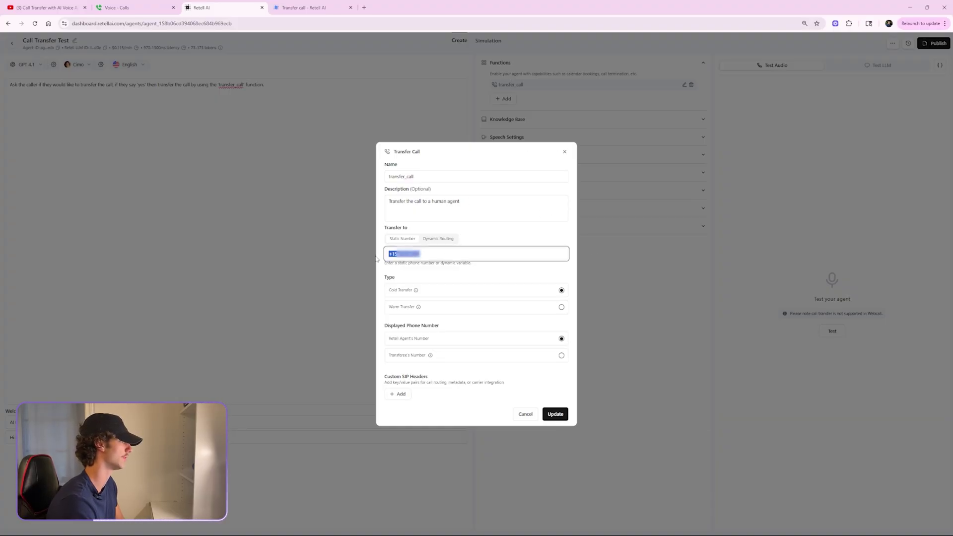
{"action": "left_click", "coordinate": [485, 238]}
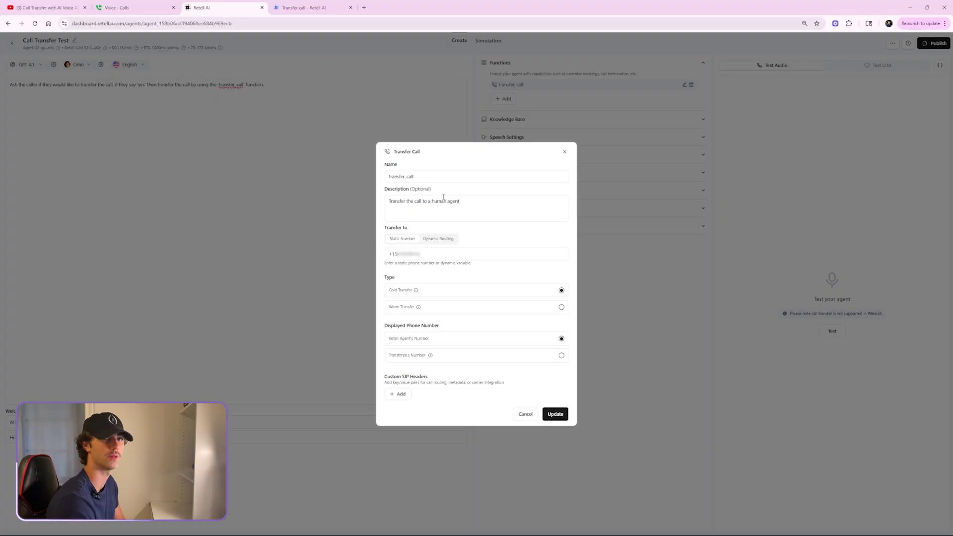
{"action": "left_click_drag", "start_coordinate": [382, 164], "coordinate": [398, 164]}
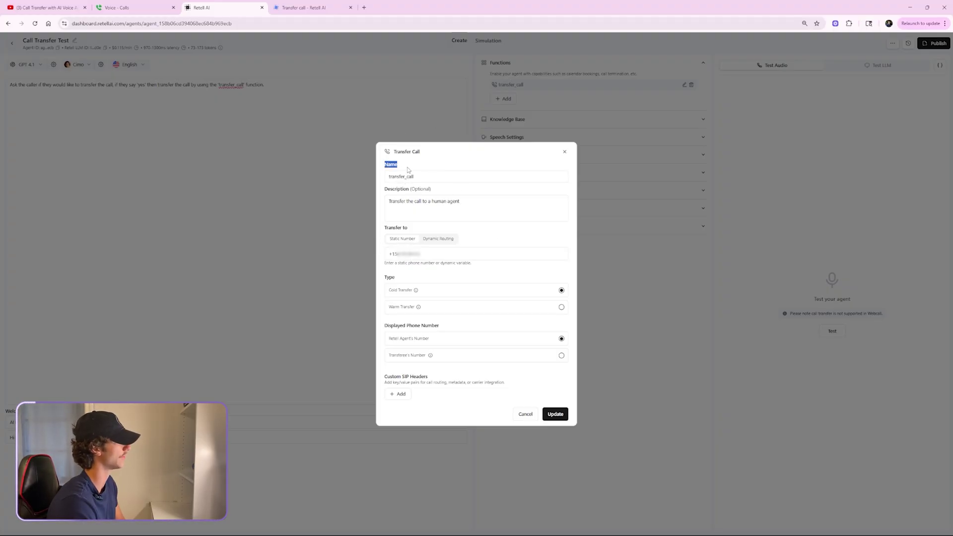
{"action": "left_click", "coordinate": [407, 175]}
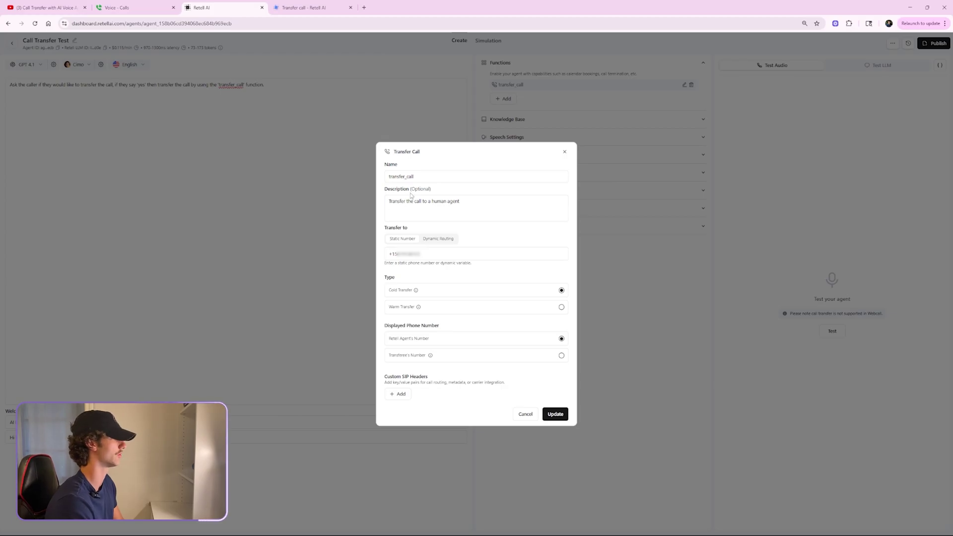
{"action": "right_click", "coordinate": [283, 157]}
{"action": "left_click", "coordinate": [227, 118]}
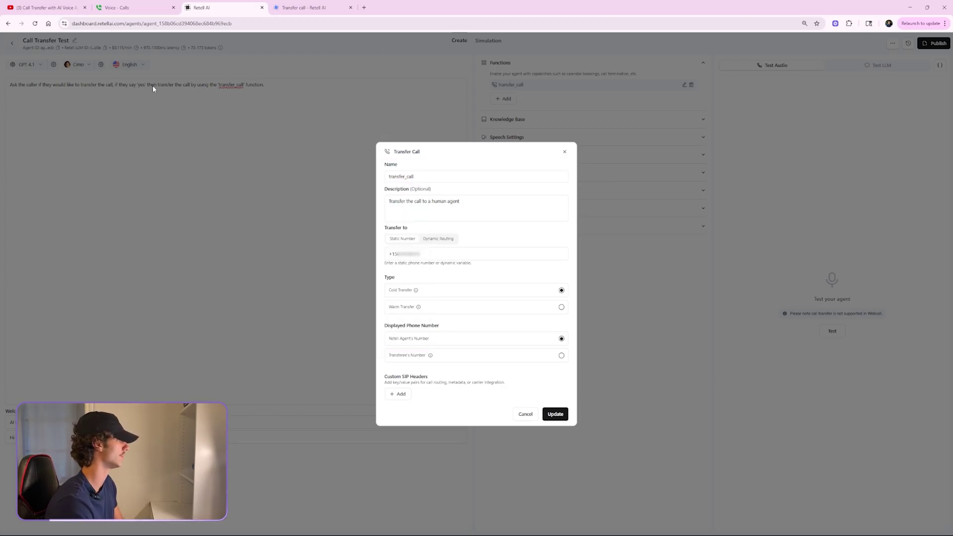
{"action": "key", "text": "Escape"}
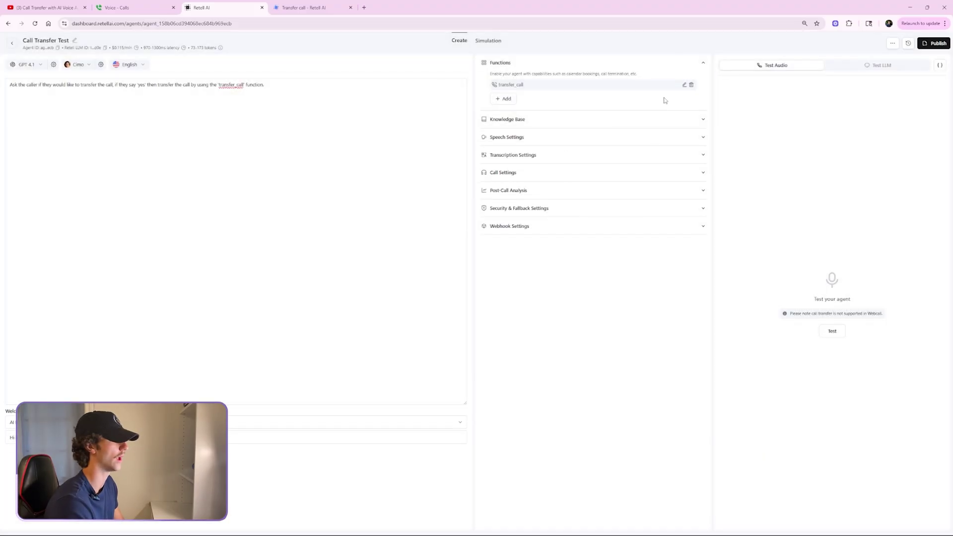
{"action": "left_click", "coordinate": [685, 85]}
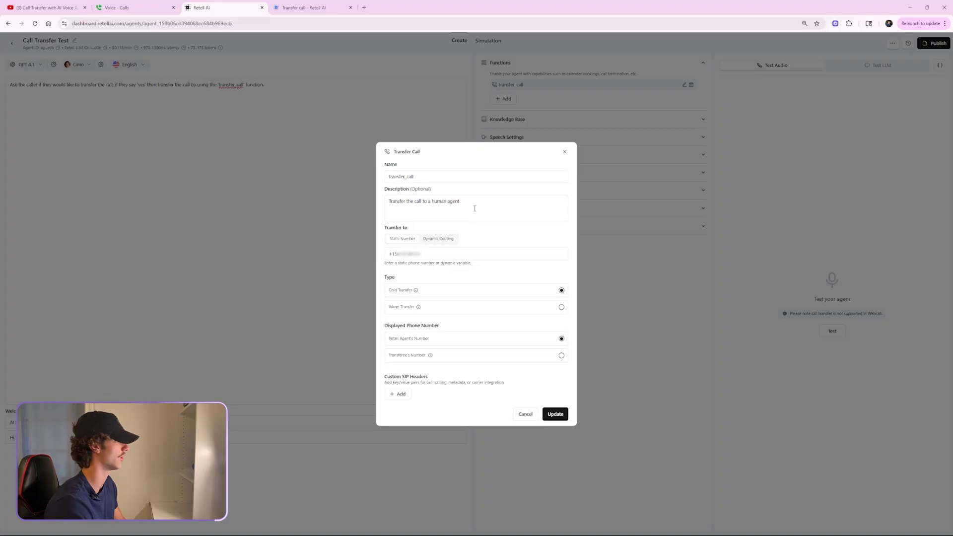
Replace the description with 'Run this function when the user says "Yes" to confirm they want the call transferred.'.
{"action": "left_click_drag", "start_coordinate": [475, 208], "coordinate": [373, 205]}
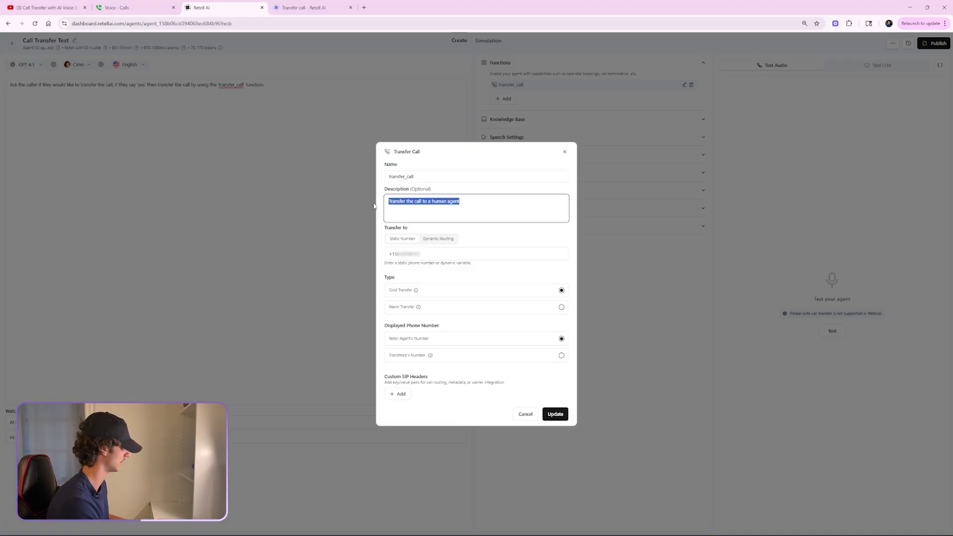
{"action": "type", "text": "Run this function when the user says \"Yes"}
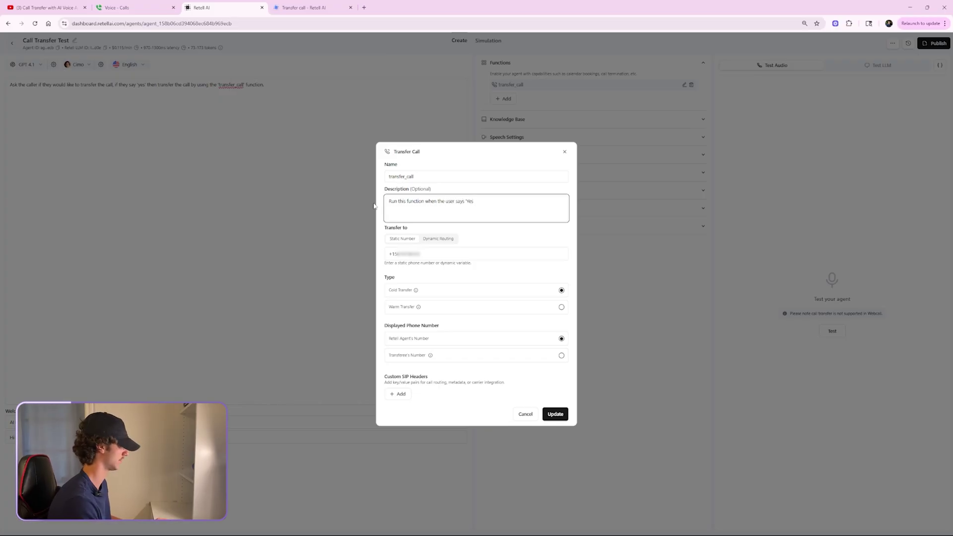
{"action": "type", "text": "\" to confirm they want the call transferred."}
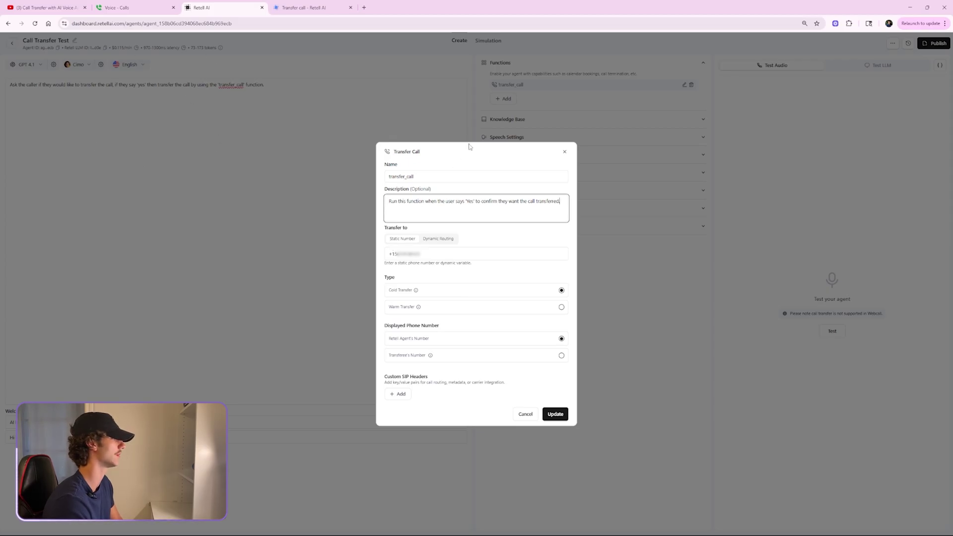
{"action": "left_click_drag", "start_coordinate": [390, 205], "coordinate": [560, 201]}
{"action": "left_click", "coordinate": [553, 197]}
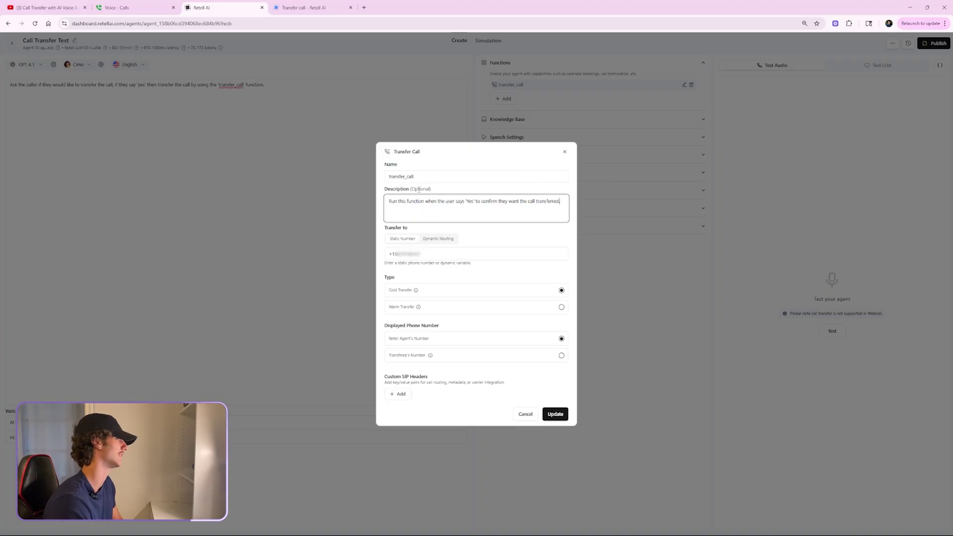
Replace the static transfer phone number with a pasted number.
{"action": "left_click_drag", "start_coordinate": [387, 227], "coordinate": [409, 230]}
{"action": "left_click", "coordinate": [409, 230]}
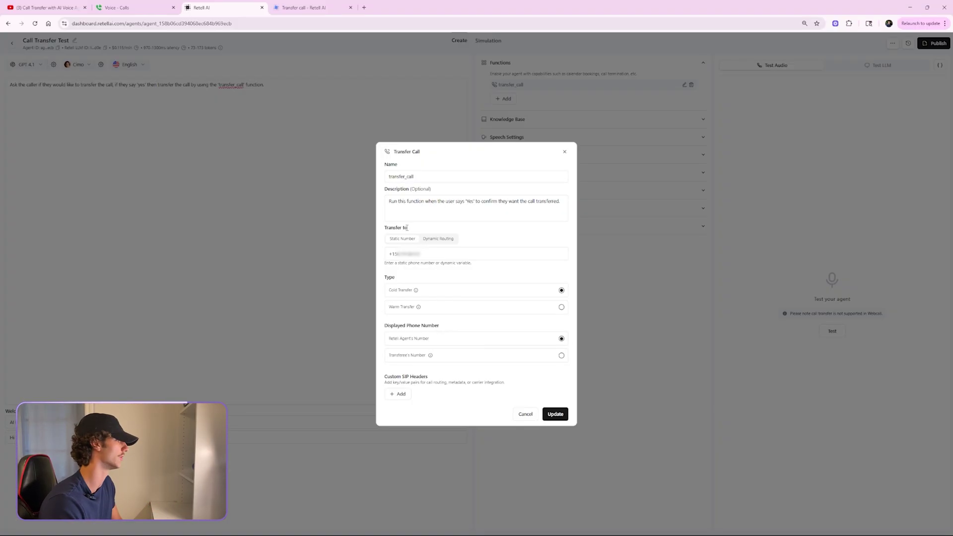
{"action": "left_click_drag", "start_coordinate": [421, 254], "coordinate": [382, 255]}
{"action": "key", "text": "ctrl+v"}
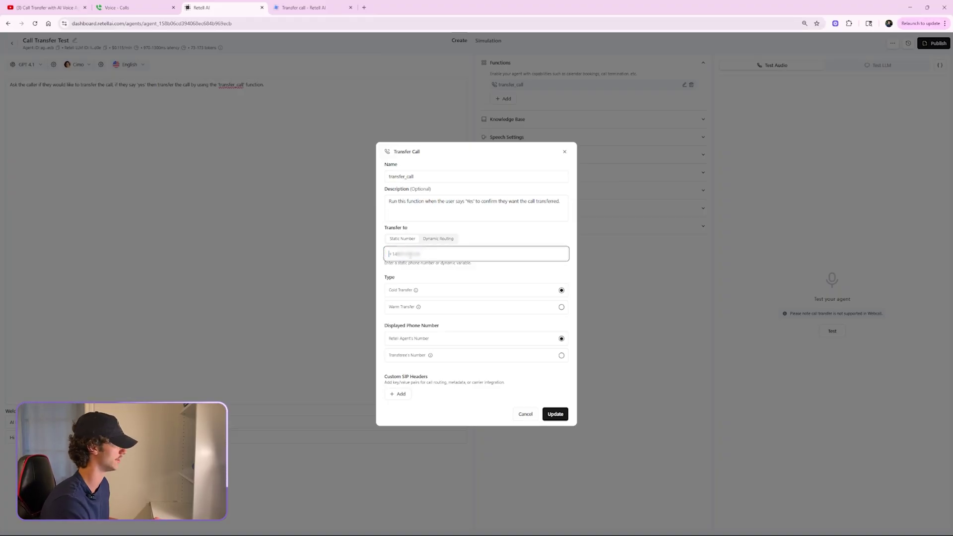
Switch to Dynamic Routing and review the prompt's separate support and sales numbers.
{"action": "left_click", "coordinate": [439, 239]}
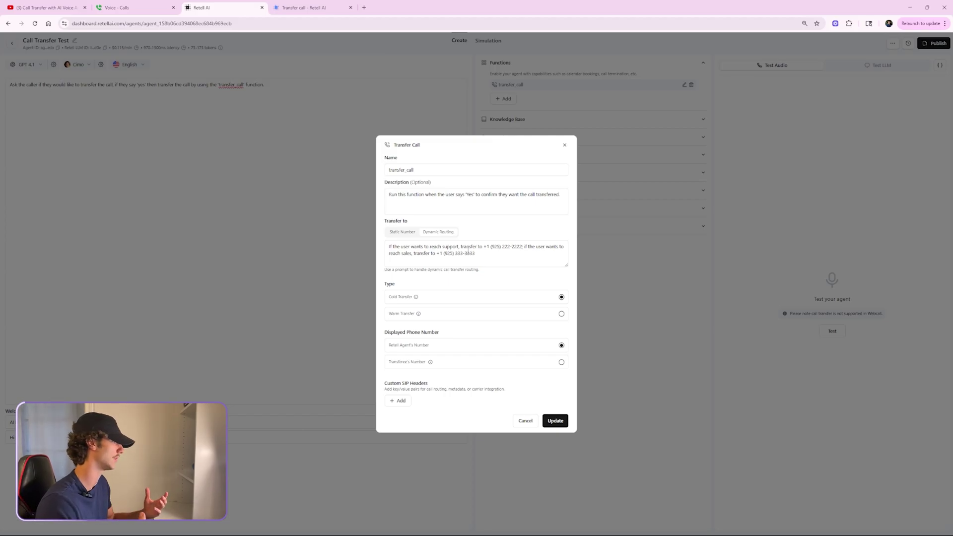
{"action": "left_click", "coordinate": [429, 244]}
{"action": "left_click", "coordinate": [466, 247]}
{"action": "left_click_drag", "start_coordinate": [485, 247], "coordinate": [523, 247]}
{"action": "left_click", "coordinate": [526, 247]}
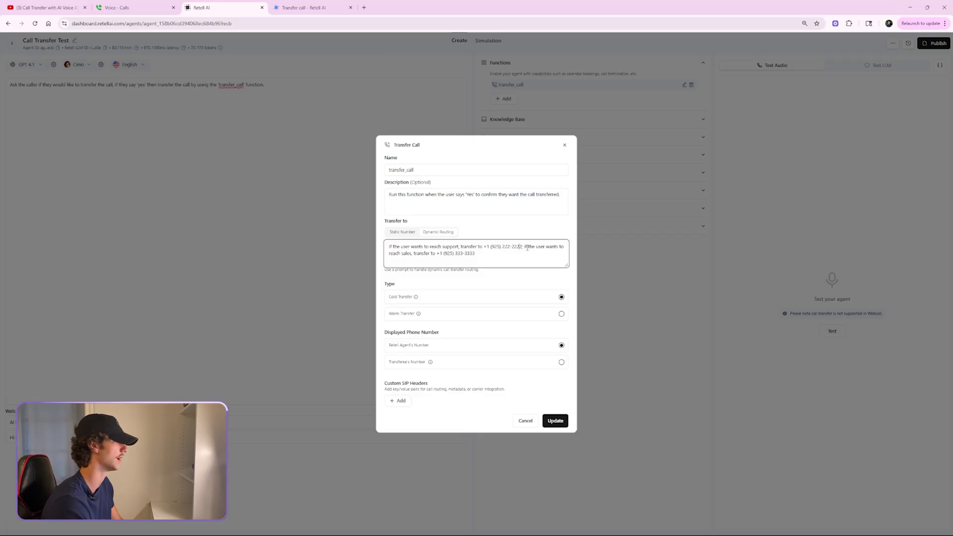
{"action": "double_click", "coordinate": [412, 252]}
{"action": "left_click_drag", "start_coordinate": [436, 254], "coordinate": [482, 254]}
{"action": "left_click", "coordinate": [482, 254]}
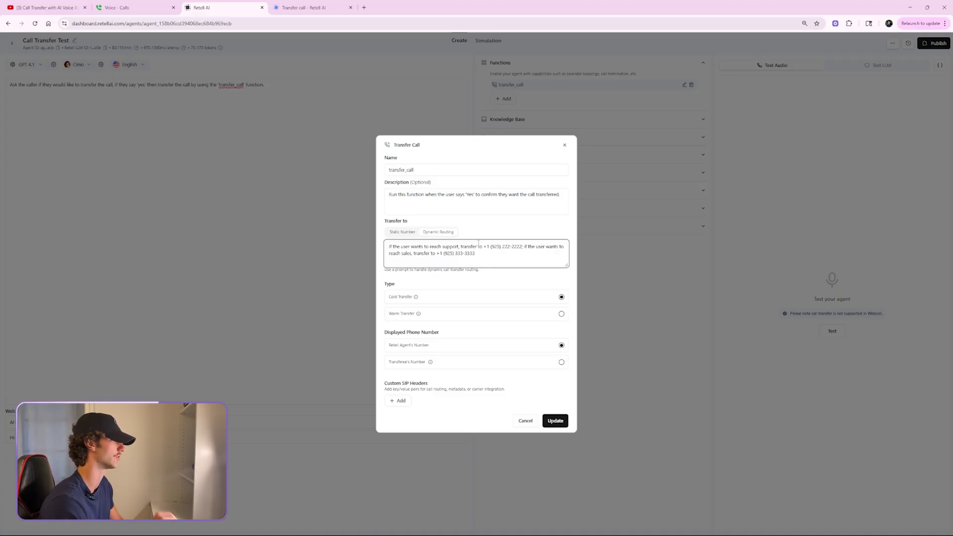
Switch back to Static Number and paste in a new transfer phone number.
{"action": "left_click", "coordinate": [403, 232]}
{"action": "left_click_drag", "start_coordinate": [450, 254], "coordinate": [366, 252]}
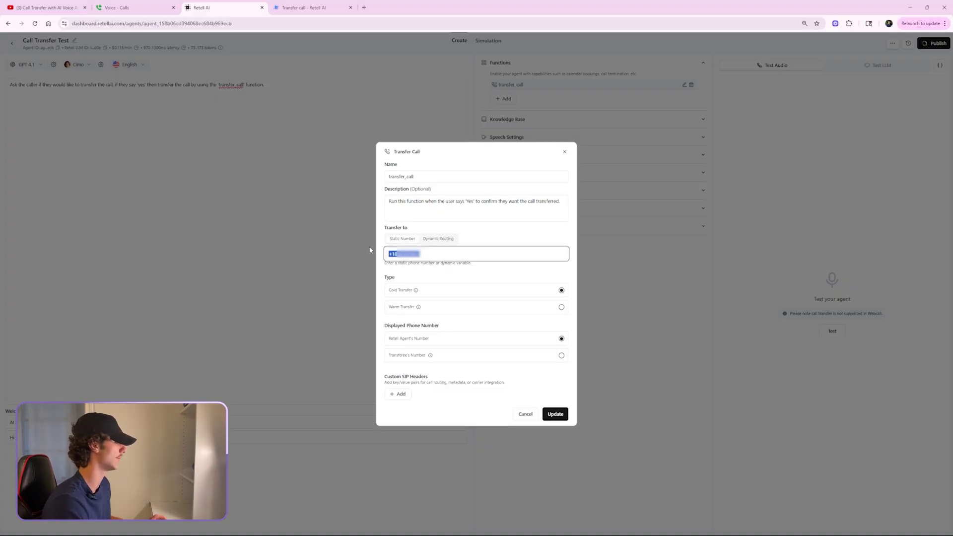
{"action": "key", "text": "ctrl+v"}
{"action": "left_click", "coordinate": [485, 240]}
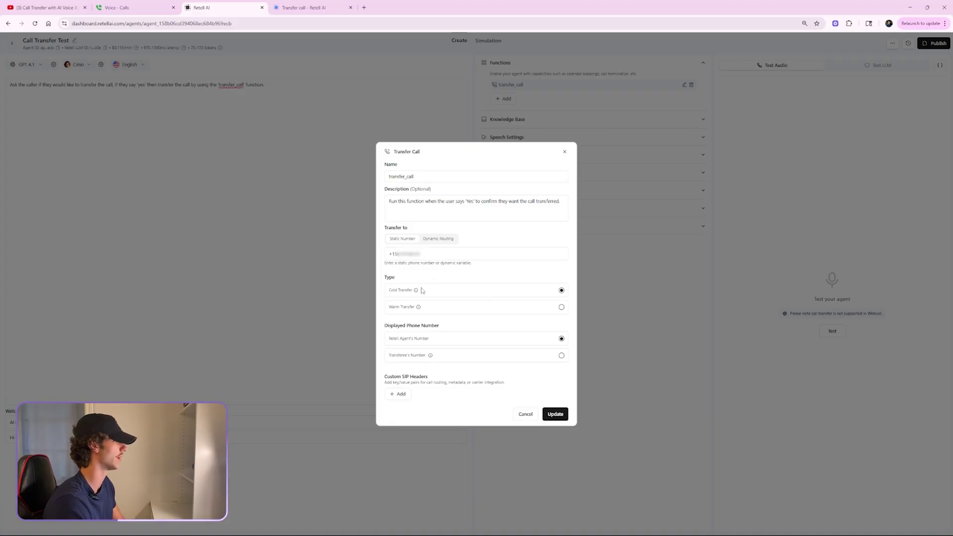
{"action": "mouse_move", "coordinate": [417, 292]}
{"action": "left_click_drag", "start_coordinate": [385, 294], "coordinate": [485, 296]}
{"action": "left_click", "coordinate": [485, 296]}
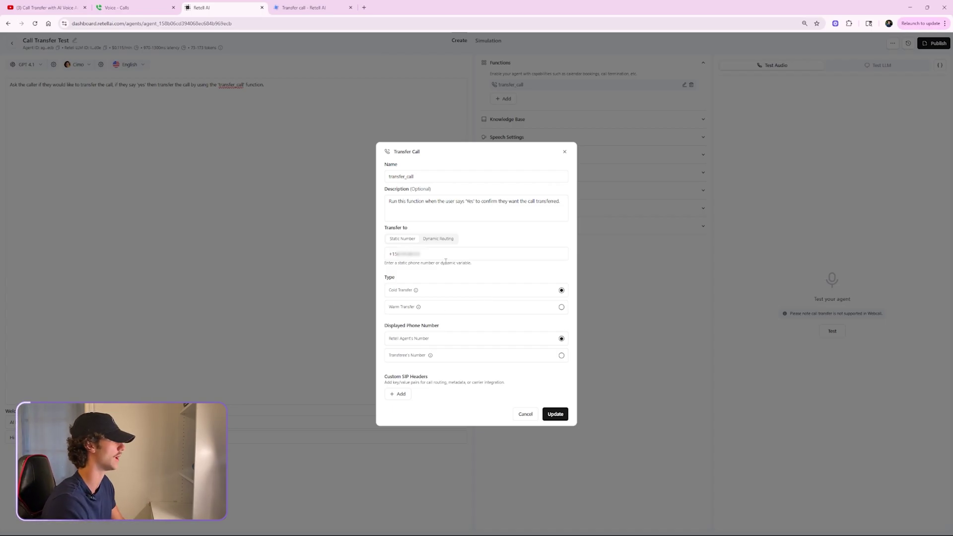
Make it a Warm Transfer with Relaxing sound as the on-hold music.
{"action": "left_click", "coordinate": [562, 308]}
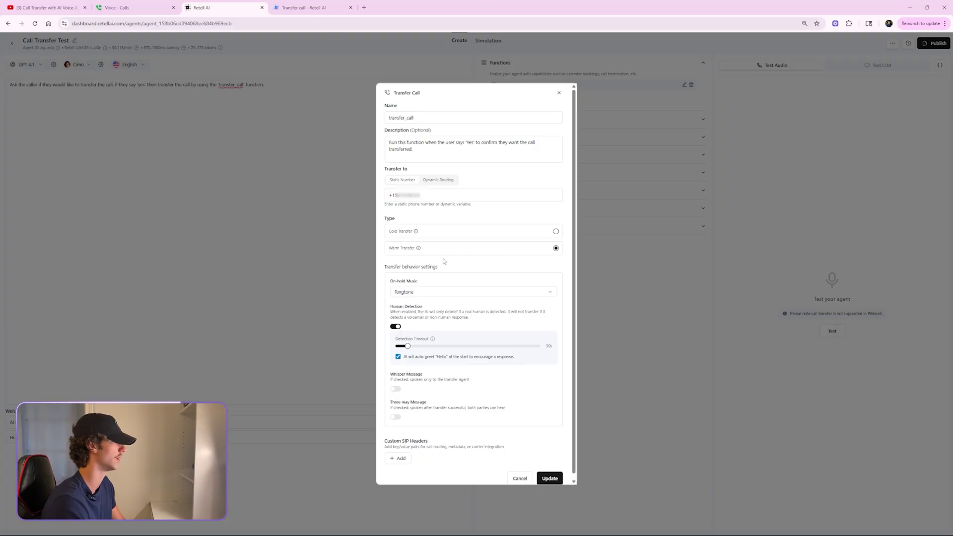
{"action": "scroll", "coordinate": [441, 264], "scroll_direction": "down", "scroll_amount": 1}
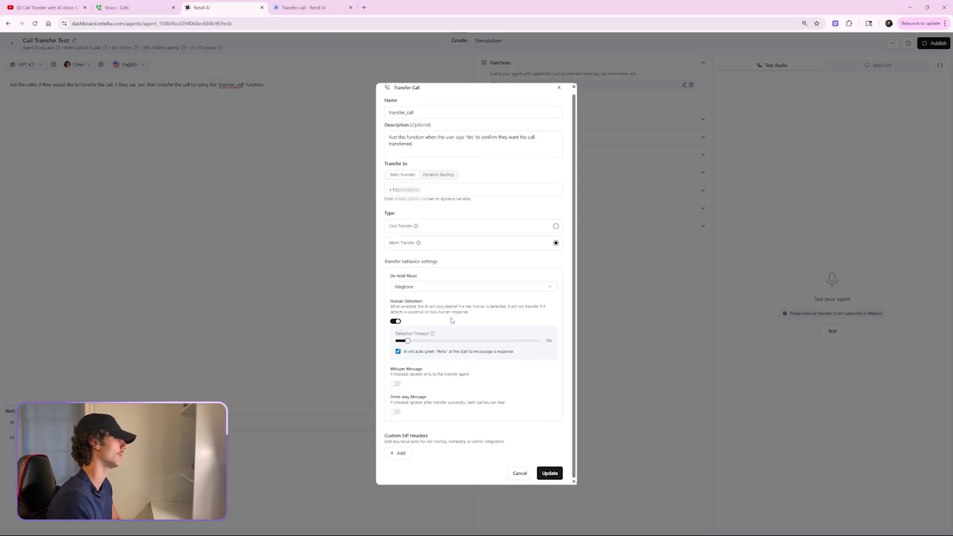
{"action": "left_click", "coordinate": [439, 288]}
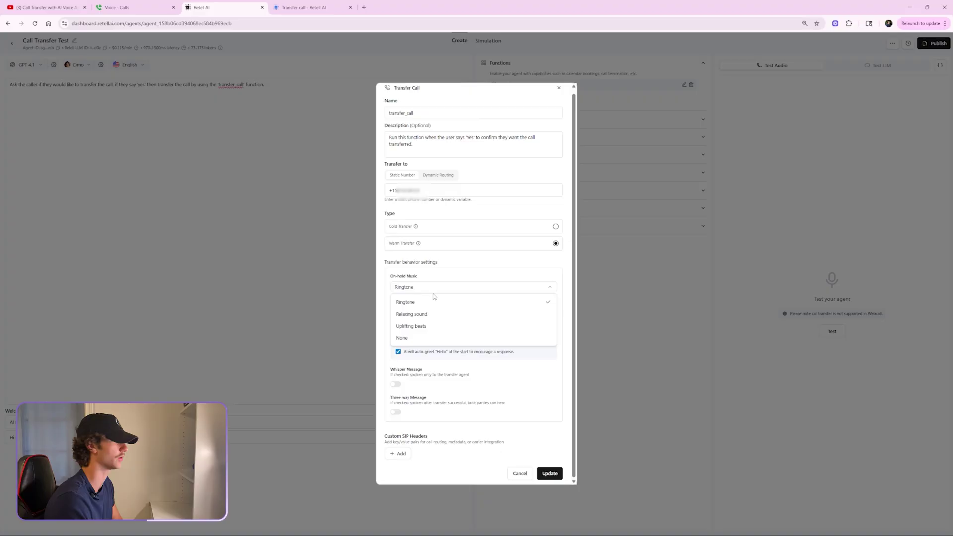
{"action": "left_click", "coordinate": [403, 314]}
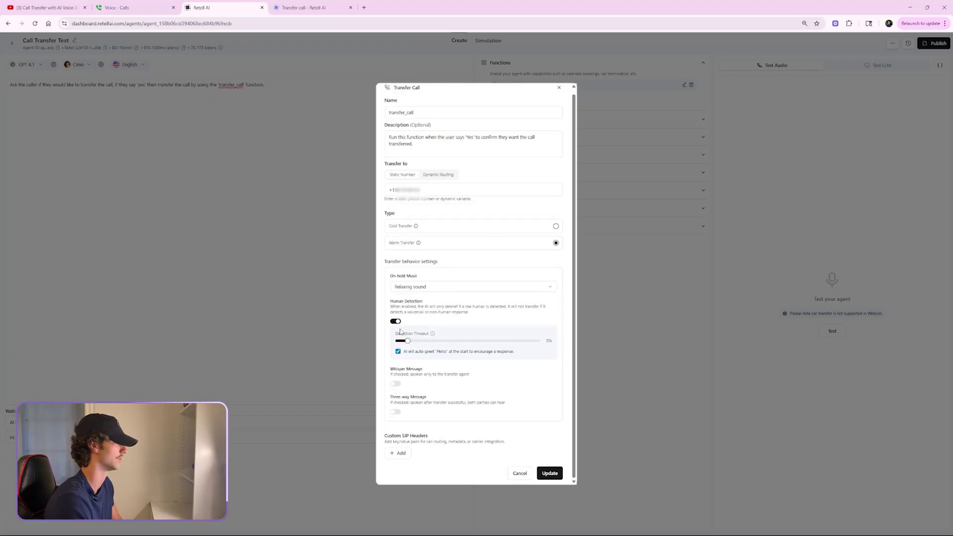
{"action": "scroll", "coordinate": [430, 304], "scroll_direction": "up", "scroll_amount": 1}
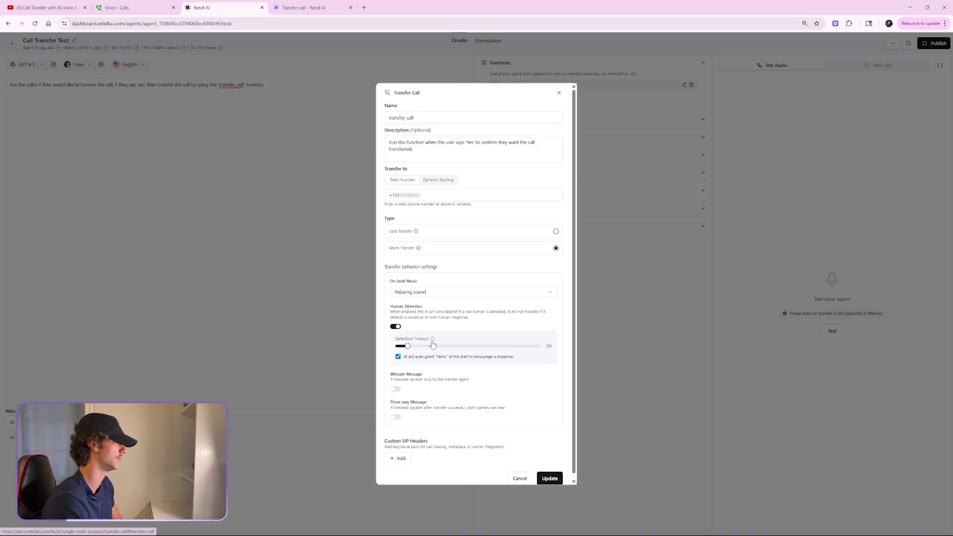
{"action": "left_click_drag", "start_coordinate": [461, 347], "coordinate": [407, 346]}
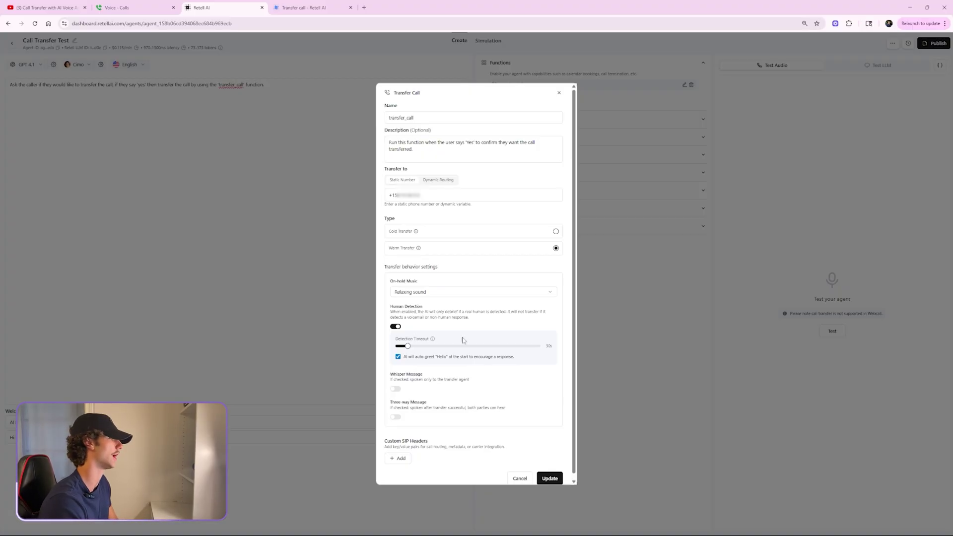
{"action": "key", "text": "Home"}
{"action": "left_click_drag", "start_coordinate": [400, 348], "coordinate": [407, 348]}
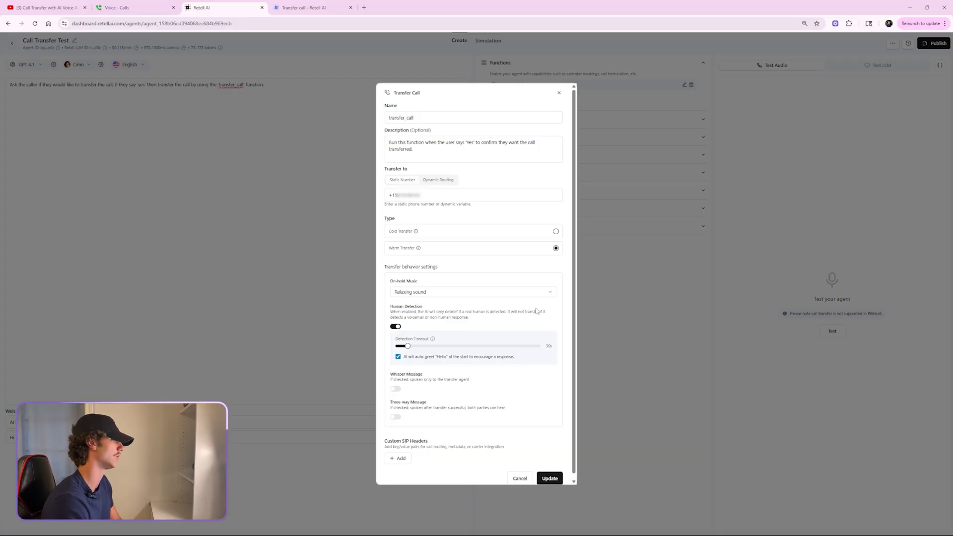
{"action": "left_click_drag", "start_coordinate": [513, 315], "coordinate": [466, 318]}
{"action": "left_click", "coordinate": [470, 318]}
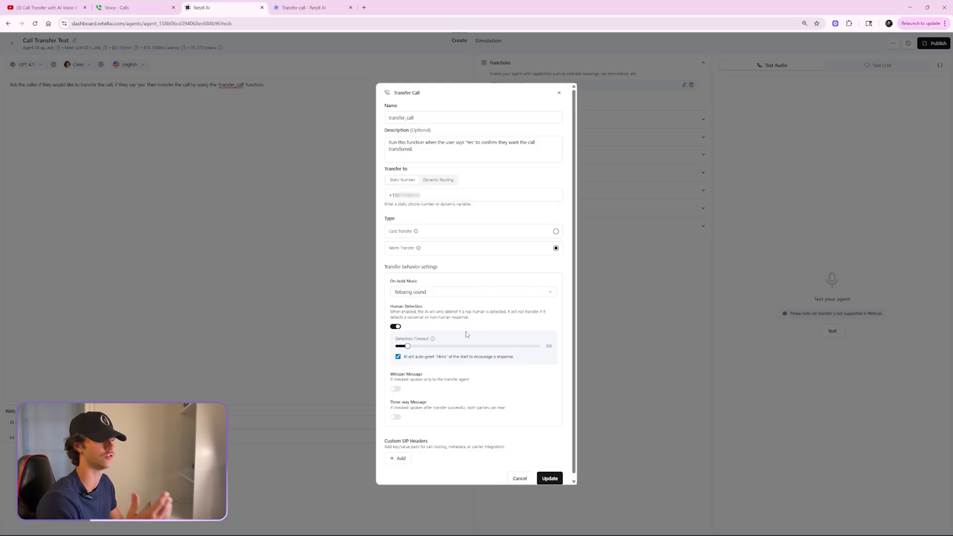
{"action": "double_click", "coordinate": [548, 344]}
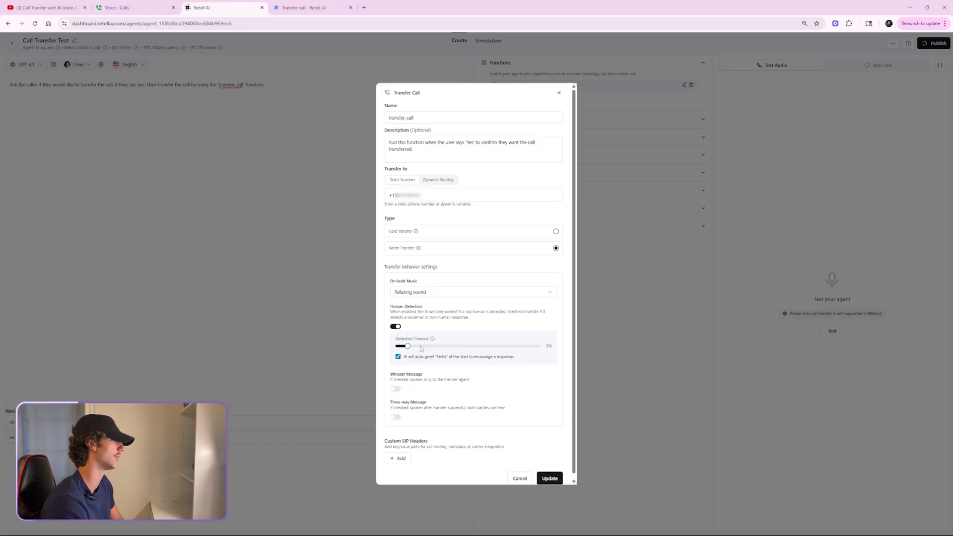
{"action": "left_click_drag", "start_coordinate": [411, 350], "coordinate": [417, 351]}
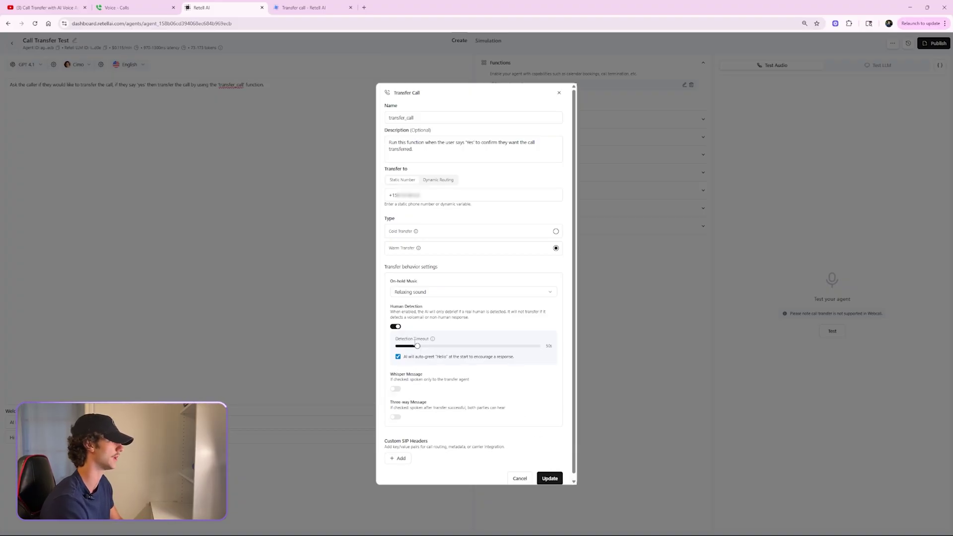
{"action": "left_click_drag", "start_coordinate": [417, 346], "coordinate": [408, 347]}
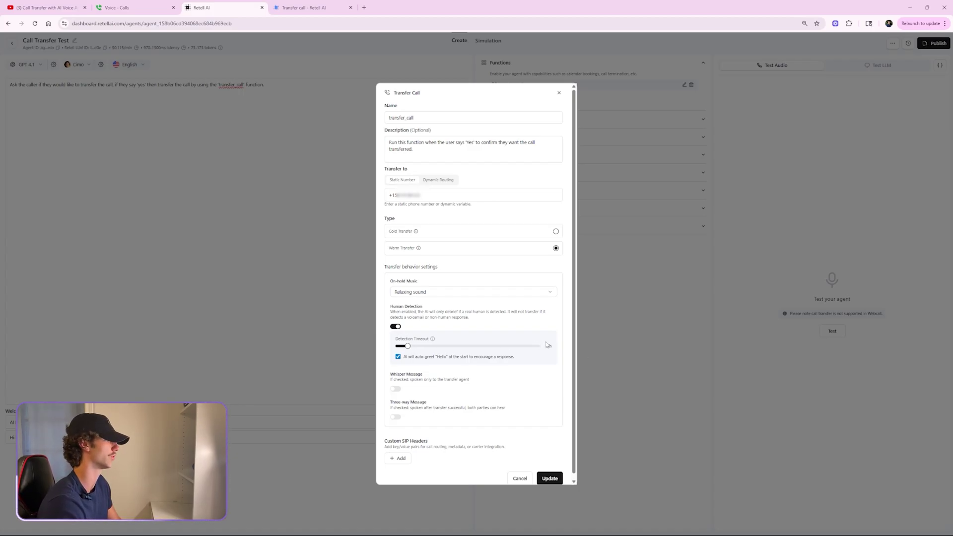
{"action": "left_click_drag", "start_coordinate": [544, 347], "coordinate": [551, 347]}
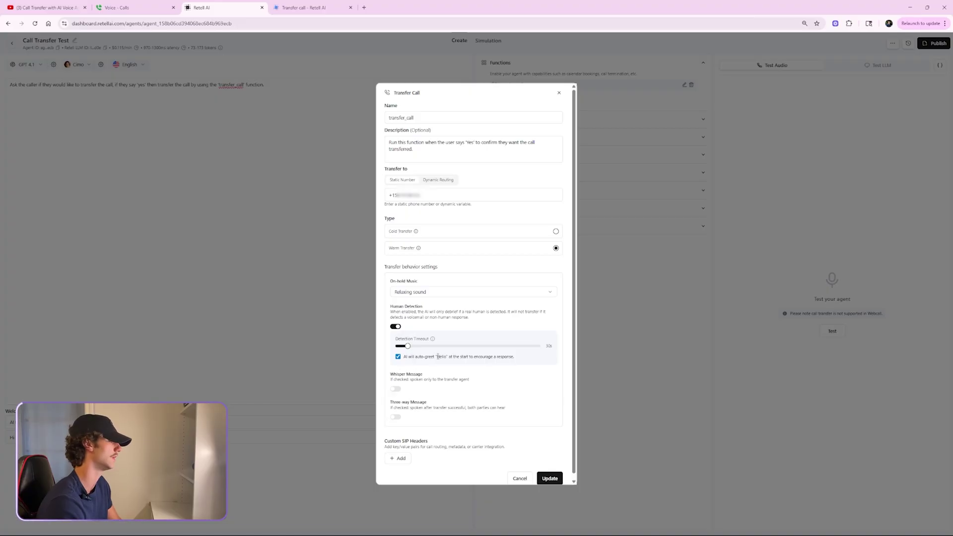
Enable Whisper Message with the Prompt handoff 'Summarize the call up to this point'.
{"action": "scroll", "coordinate": [404, 420], "scroll_direction": "down", "scroll_amount": 1}
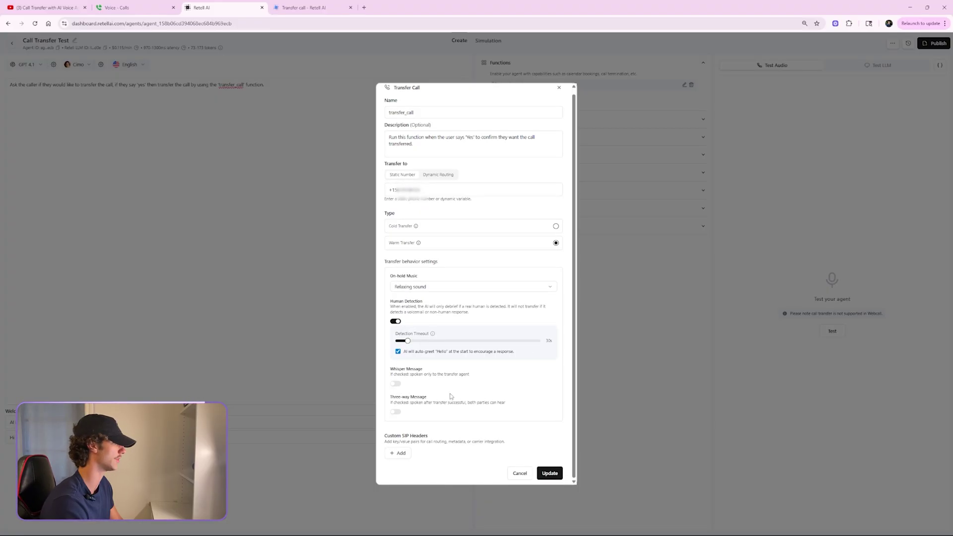
{"action": "left_click", "coordinate": [396, 384]}
{"action": "scroll", "coordinate": [459, 348], "scroll_direction": "down", "scroll_amount": 2}
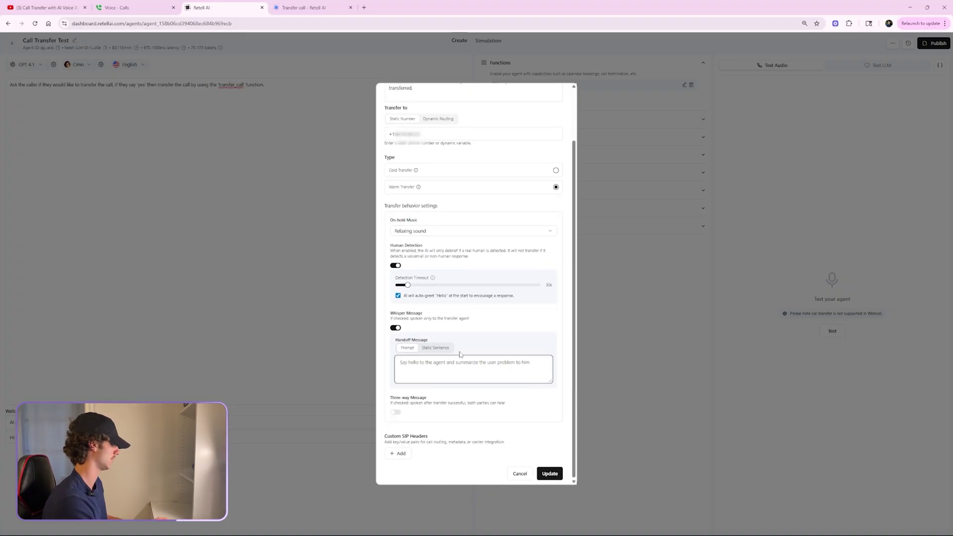
{"action": "type", "text": "Summarize the cal"}
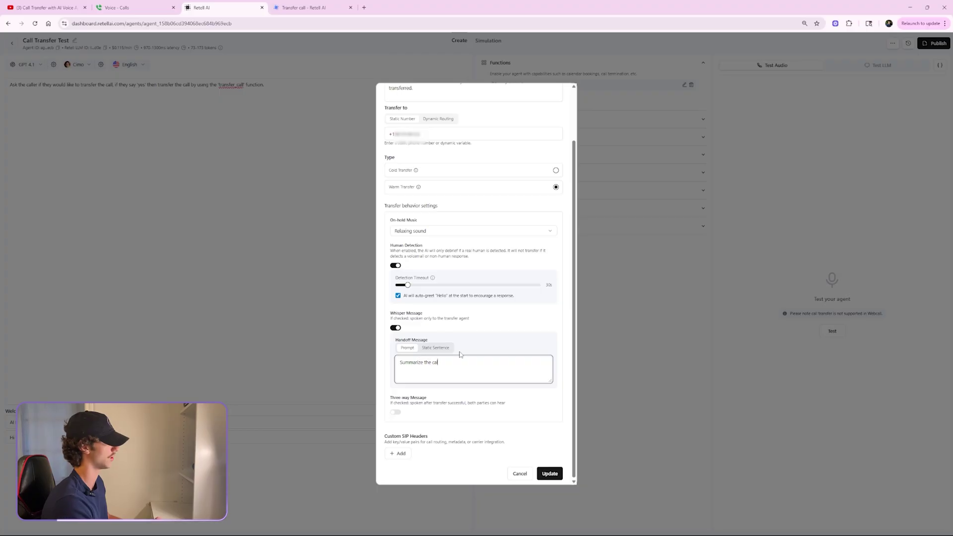
{"action": "type", "text": "l up to this point"}
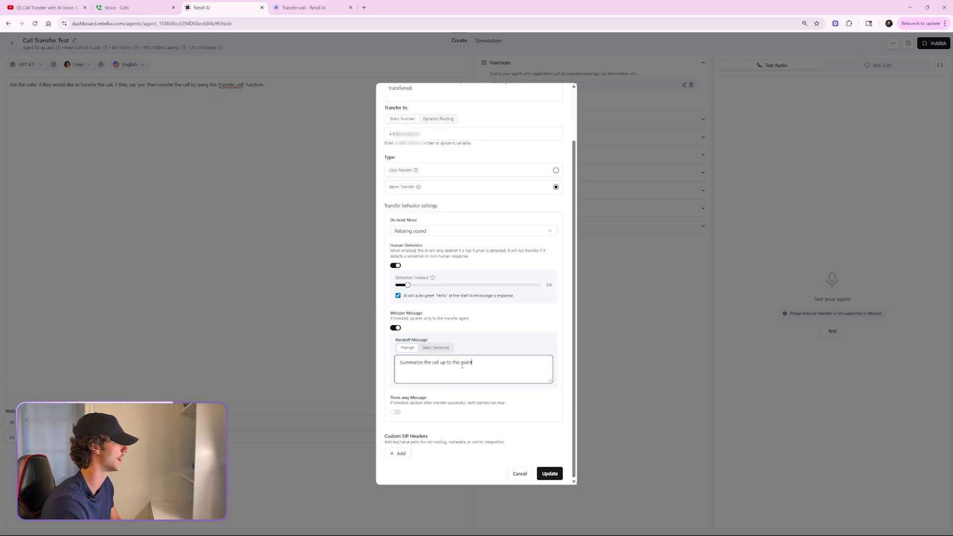
{"action": "left_click", "coordinate": [439, 349]}
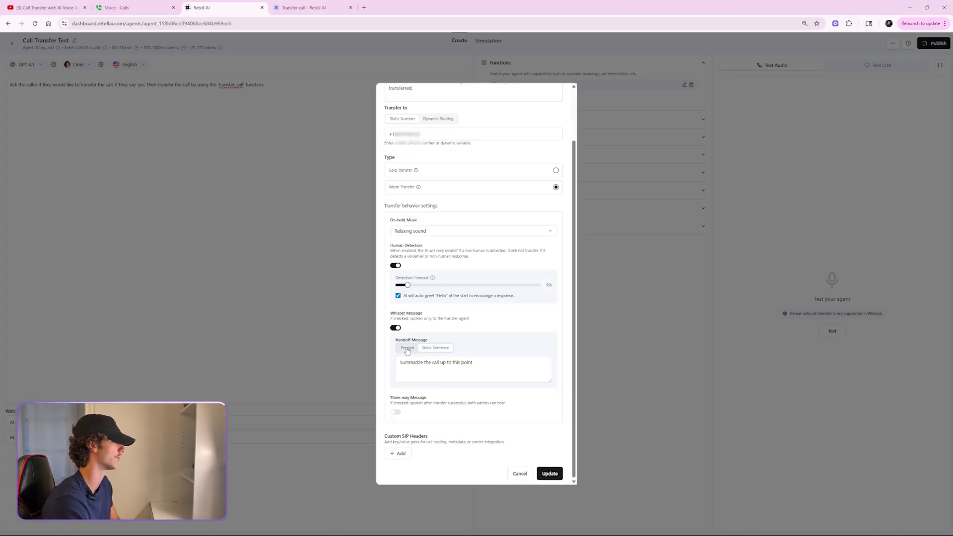
{"action": "triple_click", "coordinate": [486, 365]}
{"action": "left_click_drag", "start_coordinate": [400, 362], "coordinate": [470, 365]}
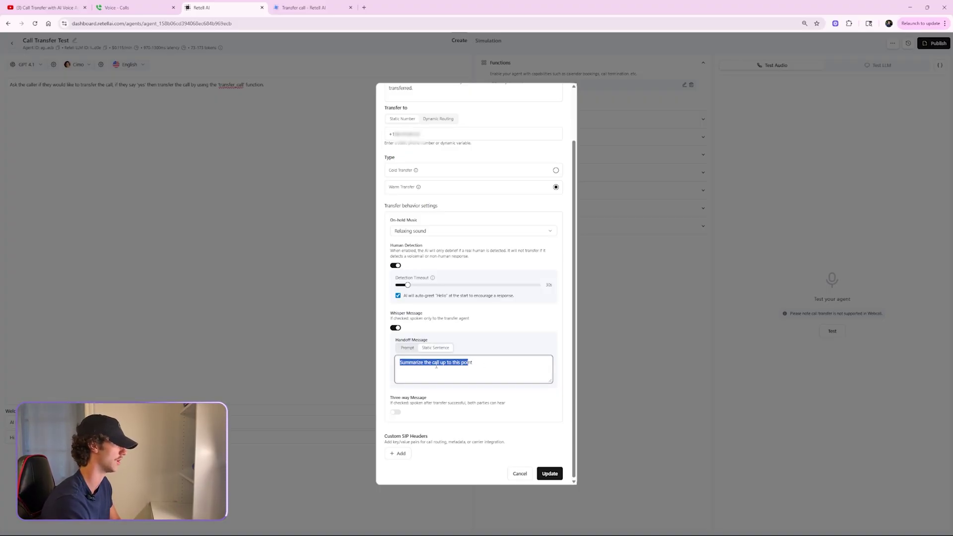
{"action": "left_click", "coordinate": [414, 348]}
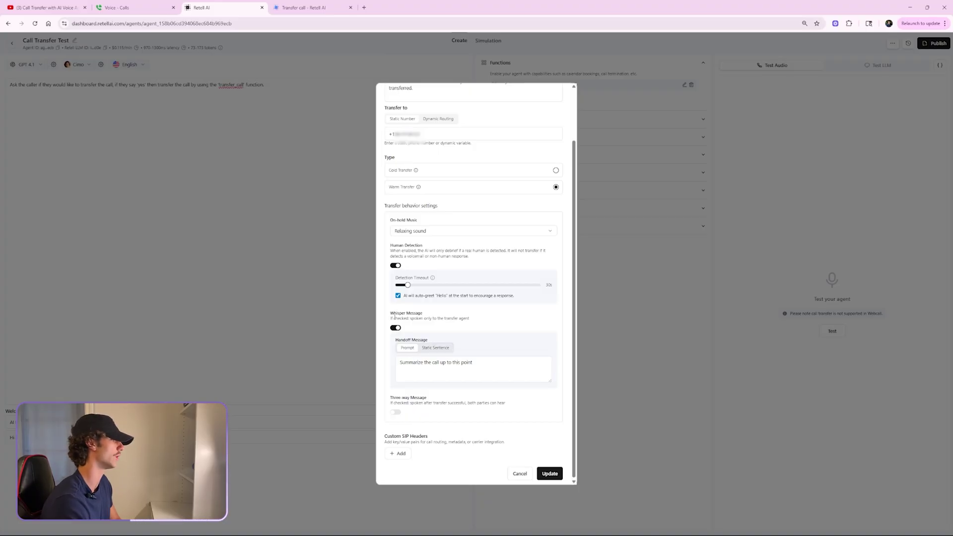
{"action": "left_click_drag", "start_coordinate": [423, 319], "coordinate": [472, 319]}
{"action": "left_click", "coordinate": [428, 401]}
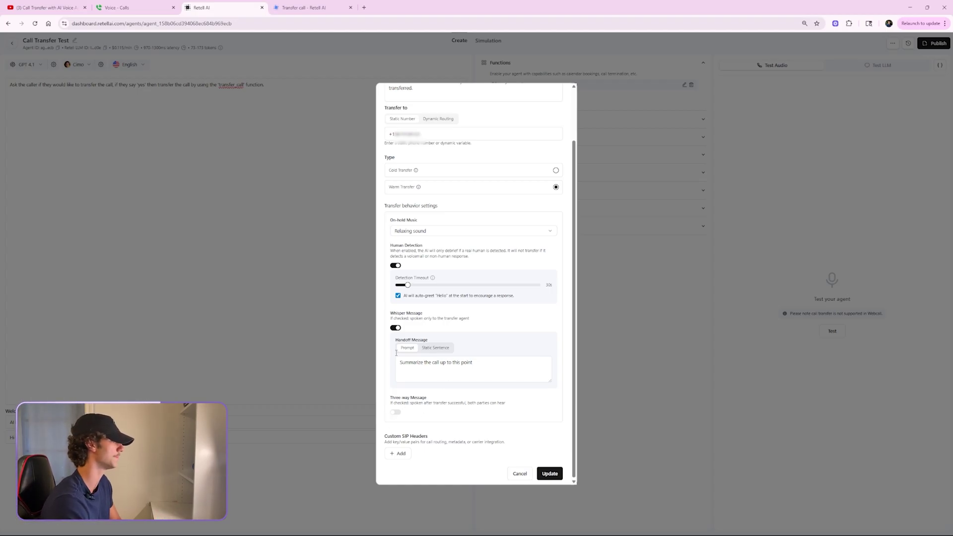
Turn on Three-way Message and paste the whisper prompt into its handoff box.
{"action": "left_click", "coordinate": [396, 413]}
{"action": "scroll", "coordinate": [432, 421], "scroll_direction": "down", "scroll_amount": 2}
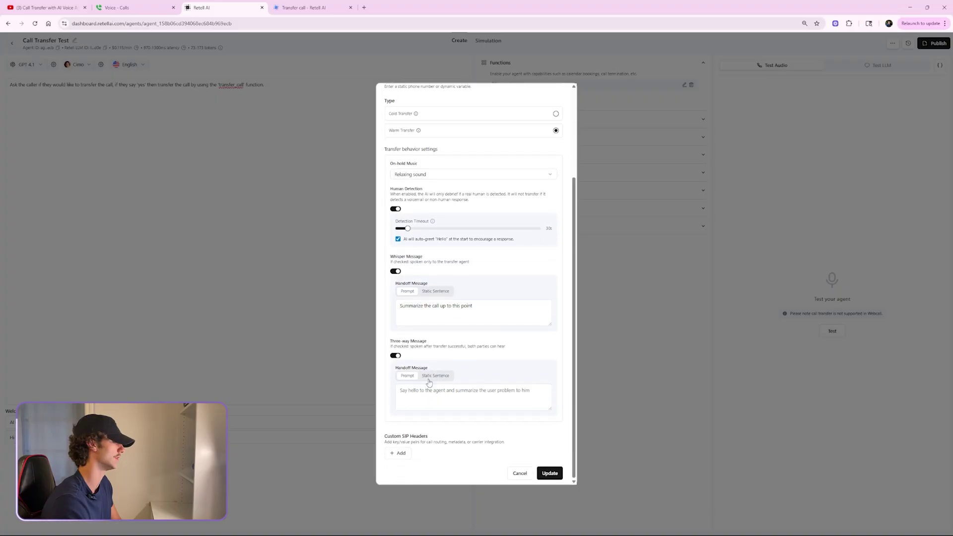
{"action": "left_click", "coordinate": [440, 305]}
{"action": "key", "text": "ctrl+a"}
{"action": "key", "text": "ctrl+c"}
{"action": "left_click", "coordinate": [413, 397]}
{"action": "key", "text": "ctrl+v"}
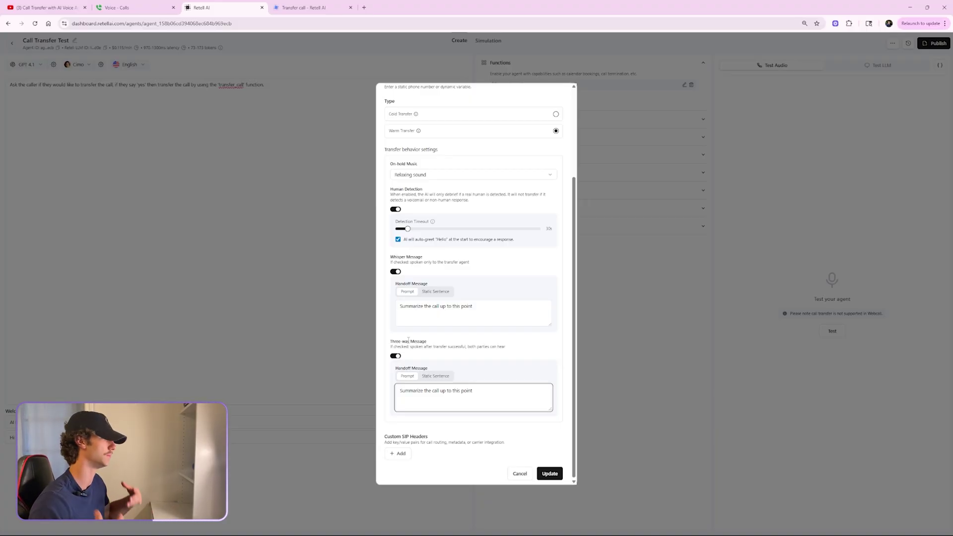
{"action": "left_click_drag", "start_coordinate": [391, 341], "coordinate": [512, 351]}
{"action": "left_click", "coordinate": [512, 350]}
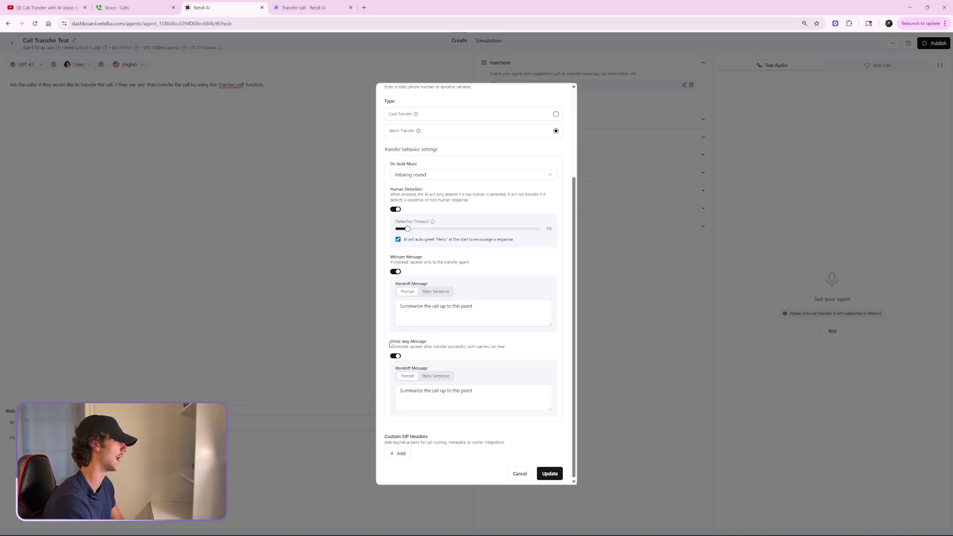
{"action": "left_click_drag", "start_coordinate": [391, 342], "coordinate": [468, 348]}
{"action": "left_click", "coordinate": [468, 348]}
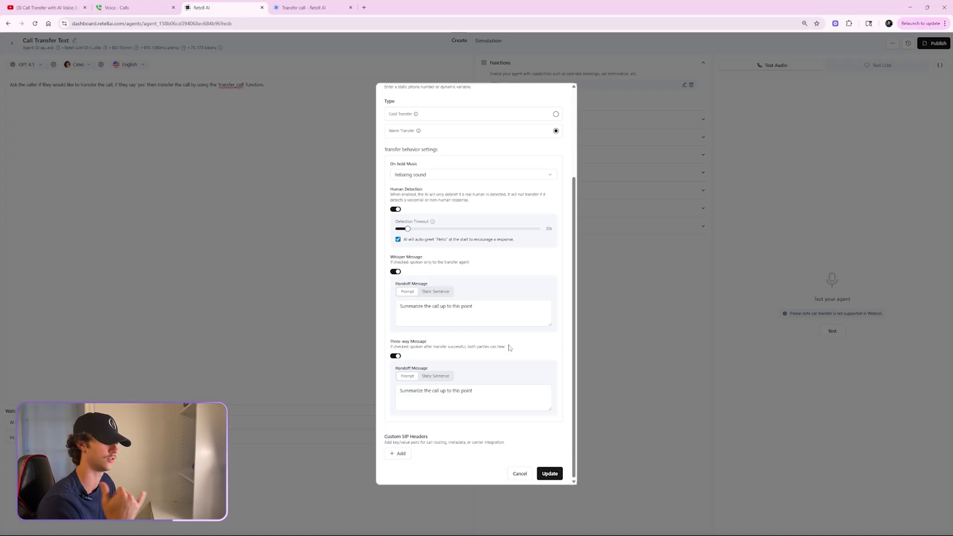
Turn Three-way Message back off, leaving only the whisper handoff enabled.
{"action": "left_click", "coordinate": [396, 356]}
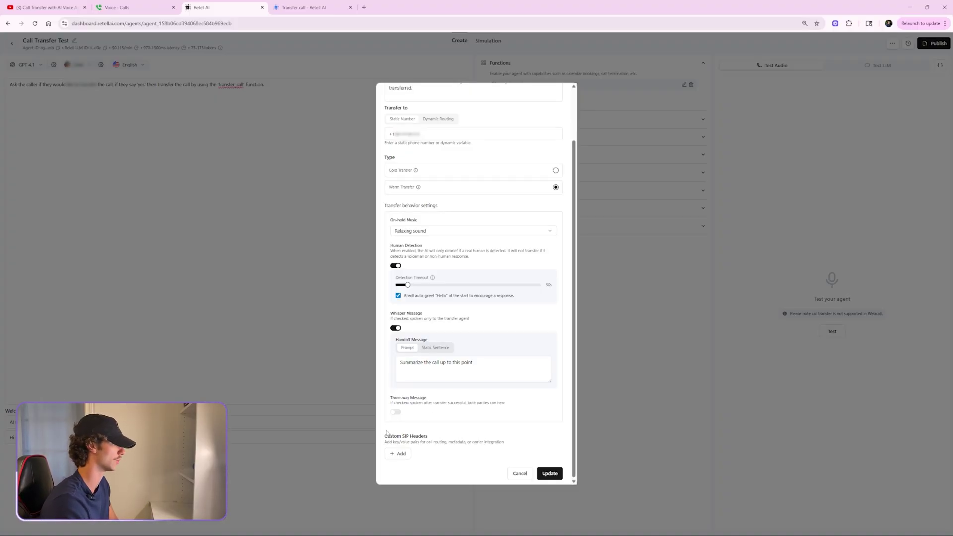
{"action": "left_click_drag", "start_coordinate": [387, 432], "coordinate": [499, 451]}
{"action": "left_click", "coordinate": [513, 442]}
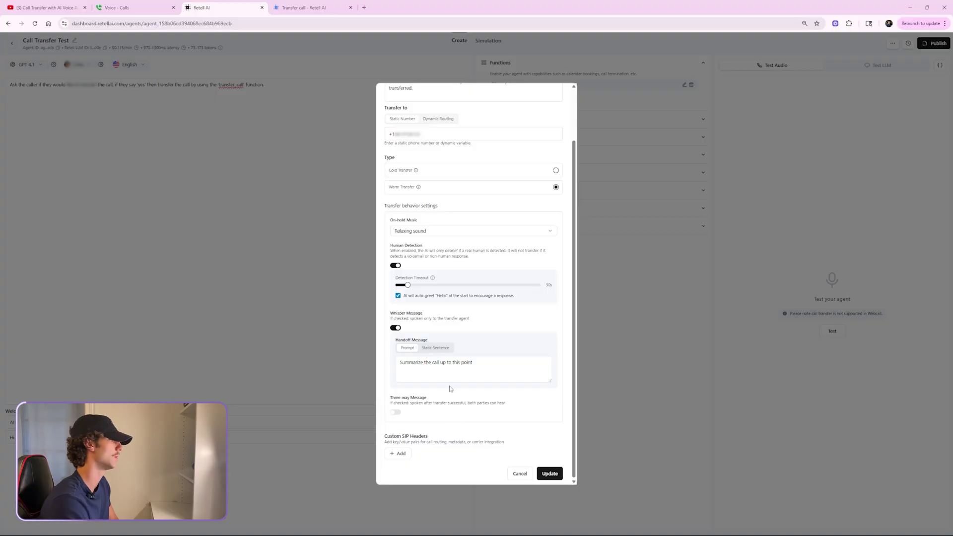
{"action": "scroll", "coordinate": [494, 249], "scroll_direction": "up", "scroll_amount": 2}
{"action": "scroll", "coordinate": [495, 251], "scroll_direction": "down", "scroll_amount": 2}
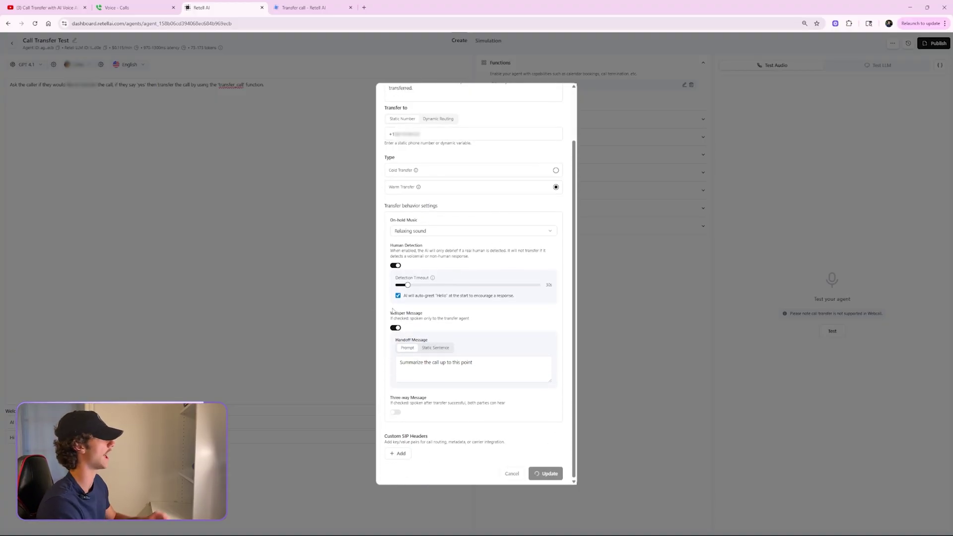
Save transfer_call, then place a test call to the agent from Google Voice's call history.
{"action": "left_click", "coordinate": [328, 220]}
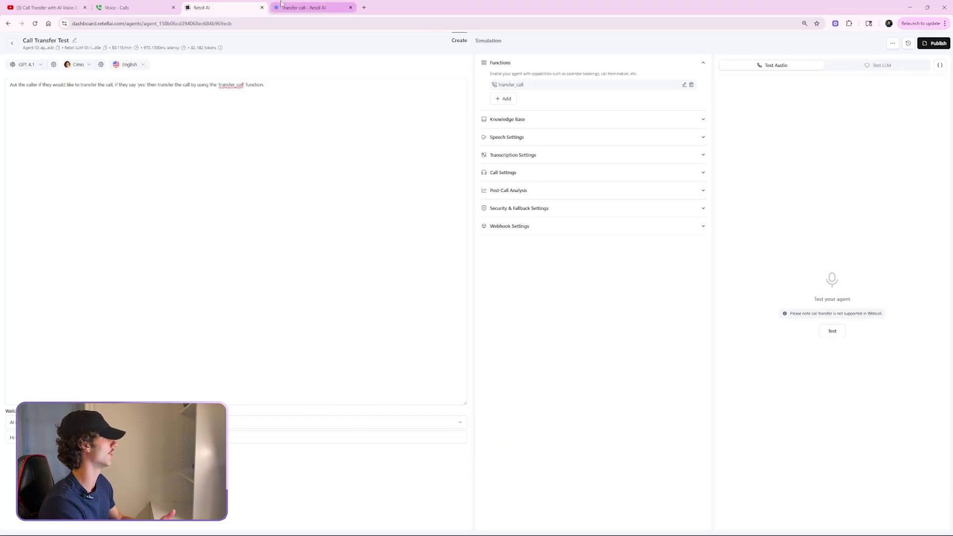
{"action": "left_click", "coordinate": [141, 7]}
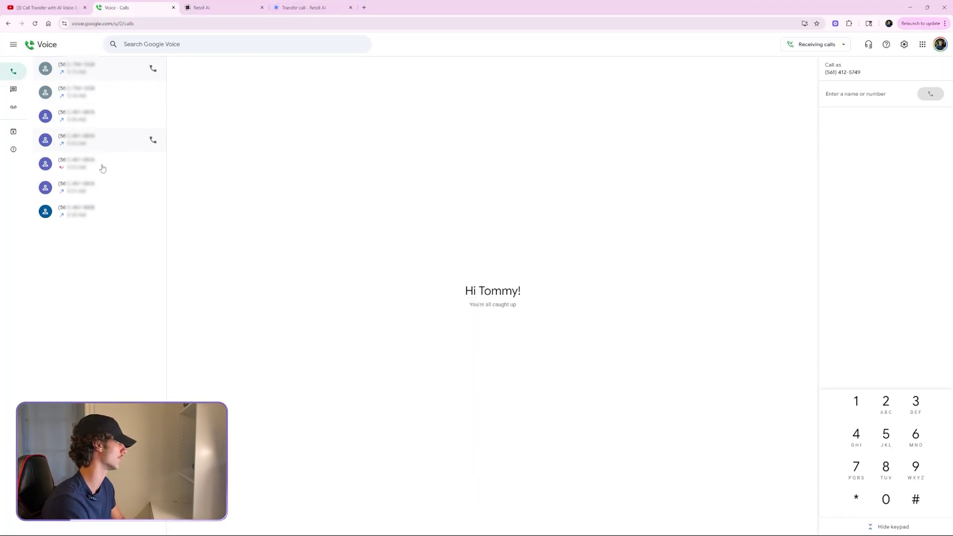
{"action": "left_click", "coordinate": [153, 68]}
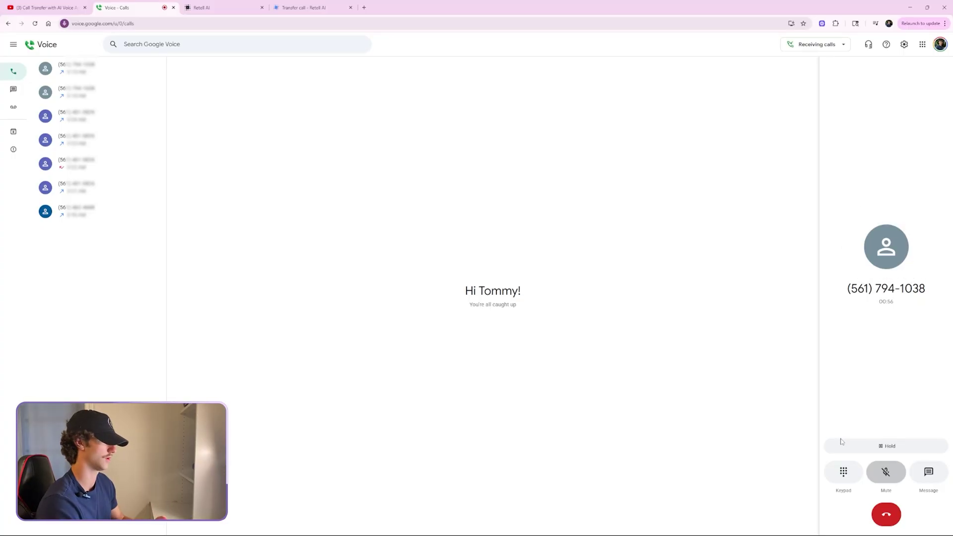
{"action": "left_click", "coordinate": [887, 478]}
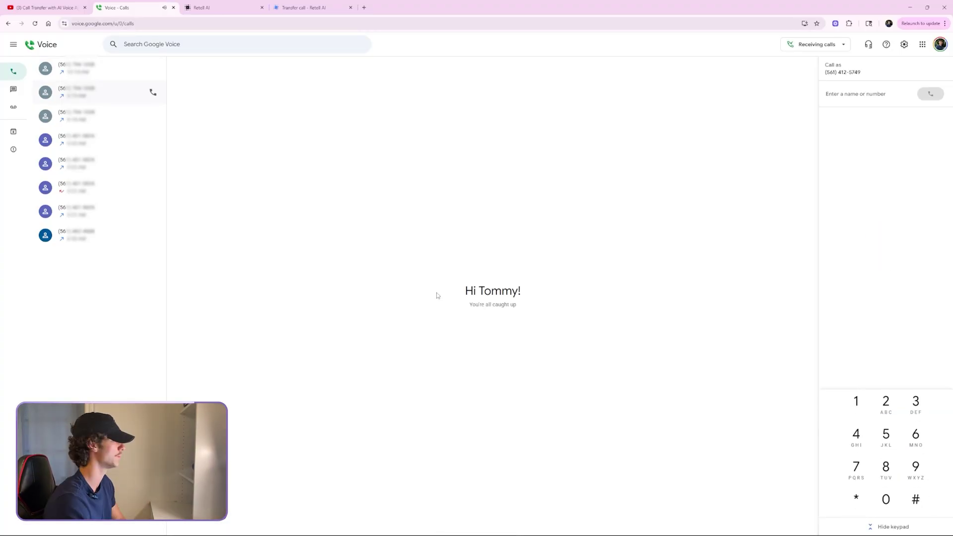
Return to Retell AI's All Agents list and open the Create an Agent options.
{"action": "key", "text": "ctrl+Tab"}
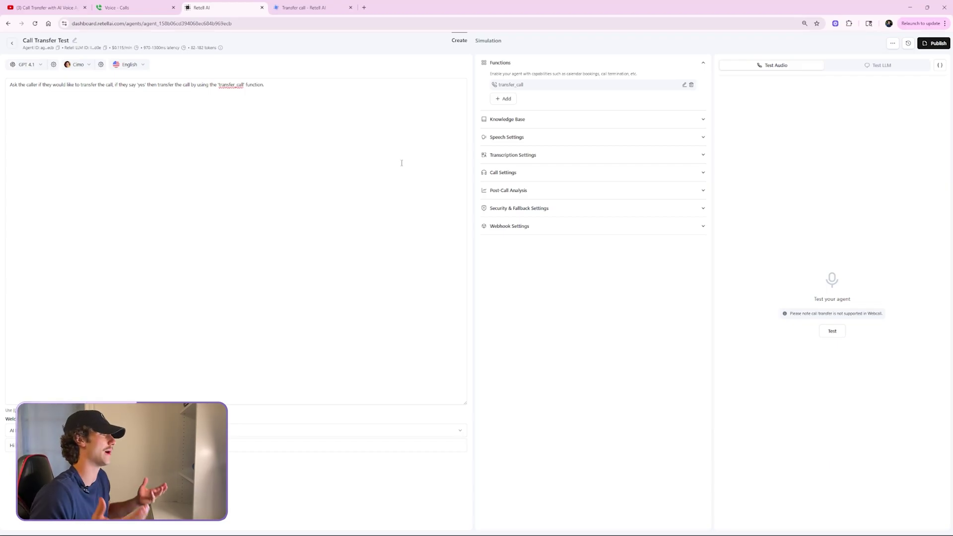
{"action": "left_click", "coordinate": [685, 84]}
{"action": "scroll", "coordinate": [472, 157], "scroll_direction": "down", "scroll_amount": 1}
{"action": "scroll", "coordinate": [472, 157], "scroll_direction": "down", "scroll_amount": 3}
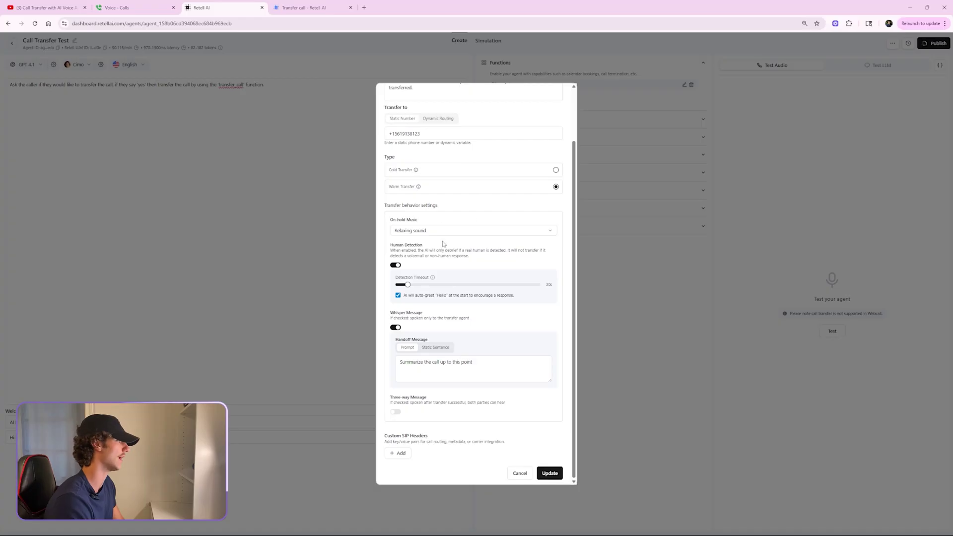
{"action": "left_click", "coordinate": [602, 110]}
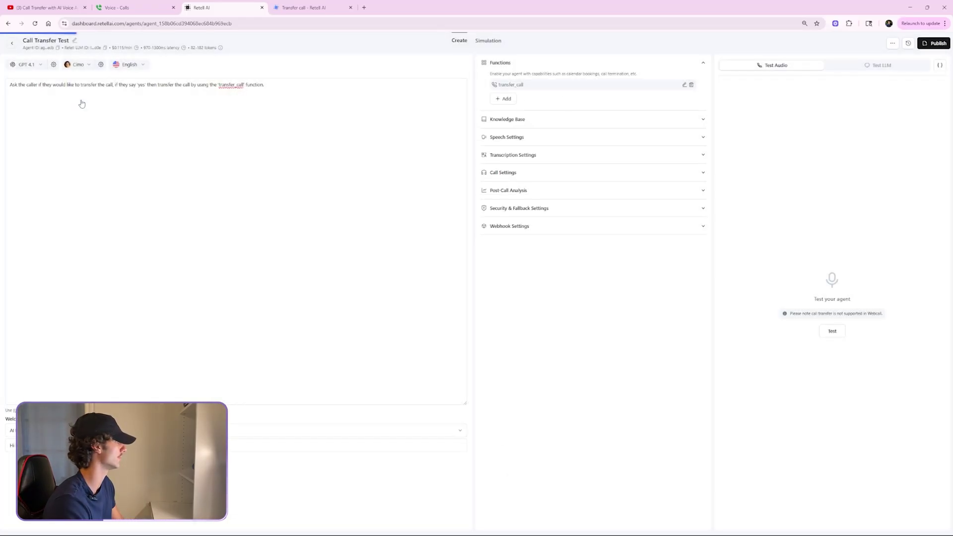
{"action": "left_click", "coordinate": [915, 50]}
{"action": "left_click", "coordinate": [917, 64]}
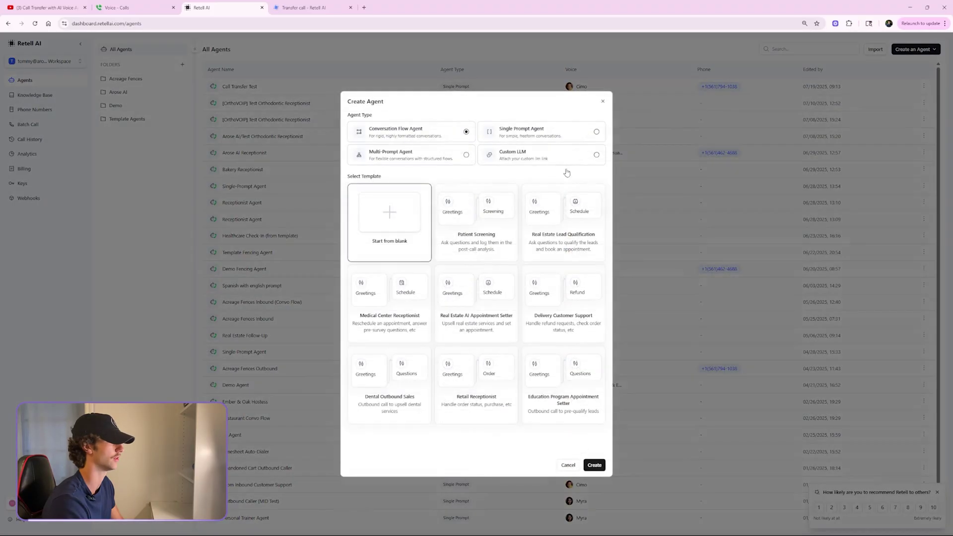
Create a conversation flow agent whose welcome node prompt is 'Introduce Yourself'.
{"action": "left_click", "coordinate": [594, 465]}
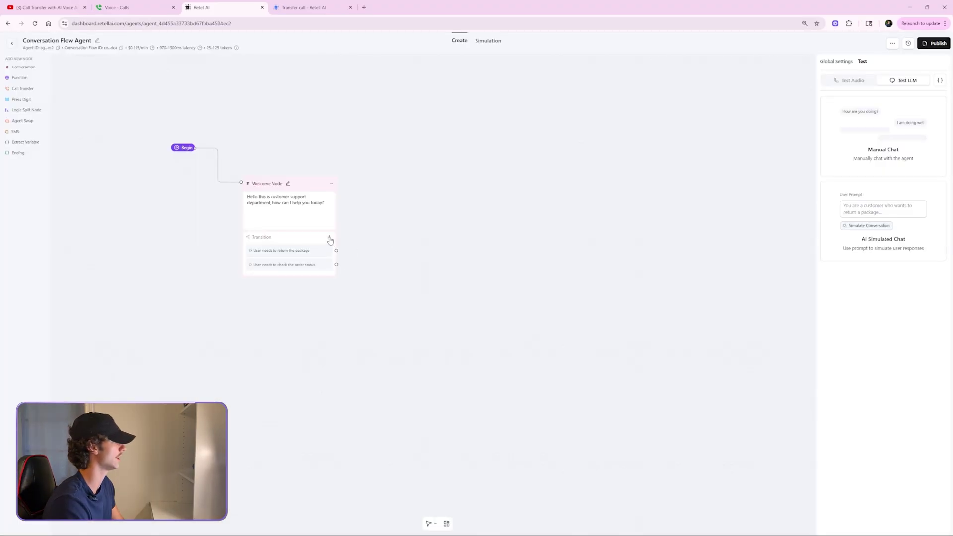
{"action": "left_click", "coordinate": [311, 220]}
{"action": "key", "text": "ctrl+a"}
{"action": "type", "text": "Introduce Yourself"}
{"action": "key", "text": "Escape"}
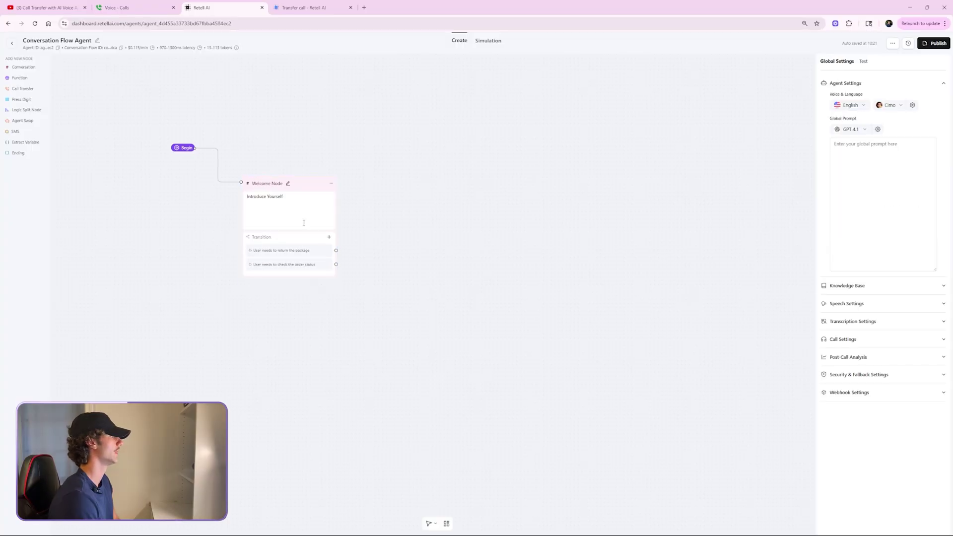
Add a warm Call Transfer node with dynamic support/sales routing and move it up-left.
{"action": "left_click", "coordinate": [22, 89]}
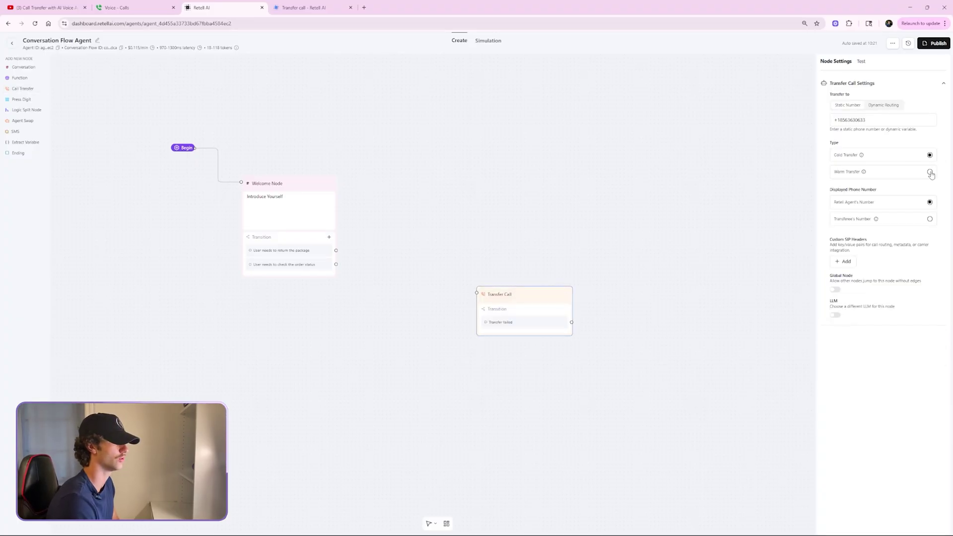
{"action": "left_click", "coordinate": [930, 172]}
{"action": "left_click", "coordinate": [883, 105]}
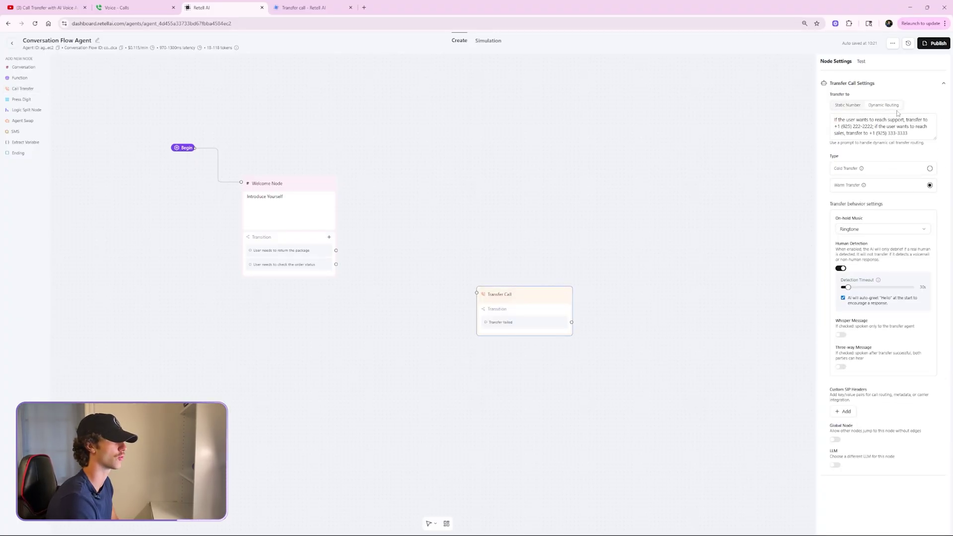
{"action": "mouse_move", "coordinate": [926, 133]}
{"action": "left_mouse_down"}
{"action": "mouse_move", "coordinate": [834, 119]}
{"action": "mouse_move", "coordinate": [916, 120]}
{"action": "left_mouse_up"}
{"action": "left_click", "coordinate": [916, 119]}
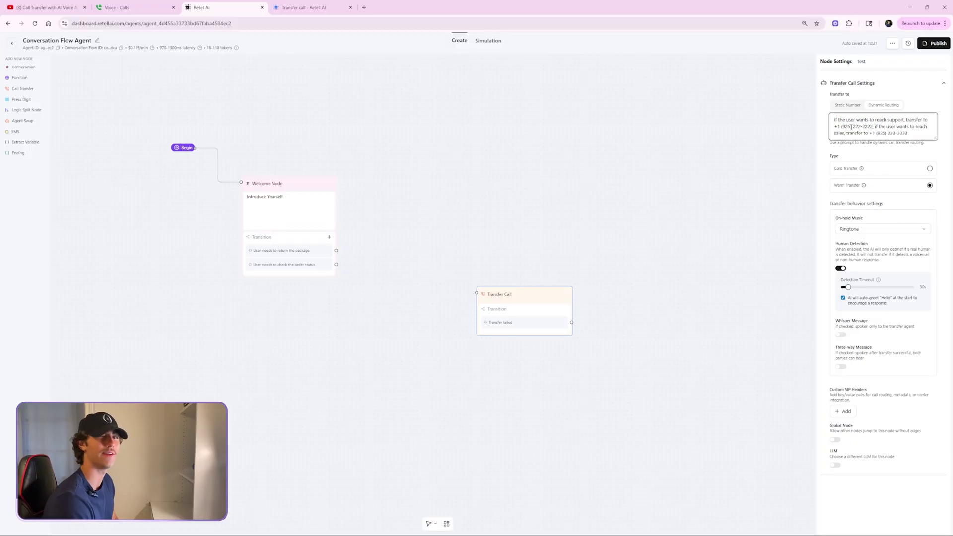
{"action": "mouse_move", "coordinate": [835, 120]}
{"action": "left_mouse_down"}
{"action": "mouse_move", "coordinate": [864, 130]}
{"action": "mouse_move", "coordinate": [835, 119]}
{"action": "left_mouse_up"}
{"action": "left_click", "coordinate": [866, 134]}
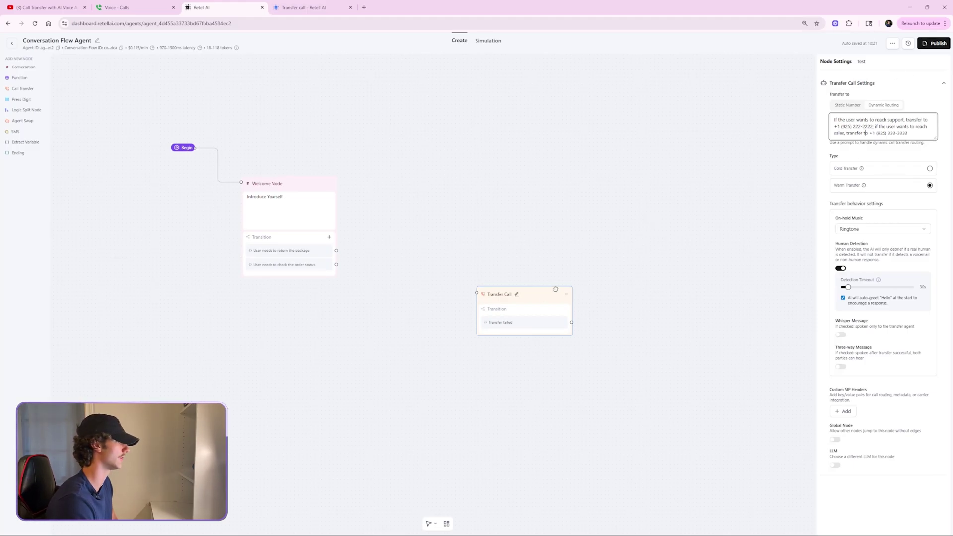
{"action": "left_click_drag", "start_coordinate": [543, 297], "coordinate": [479, 171]}
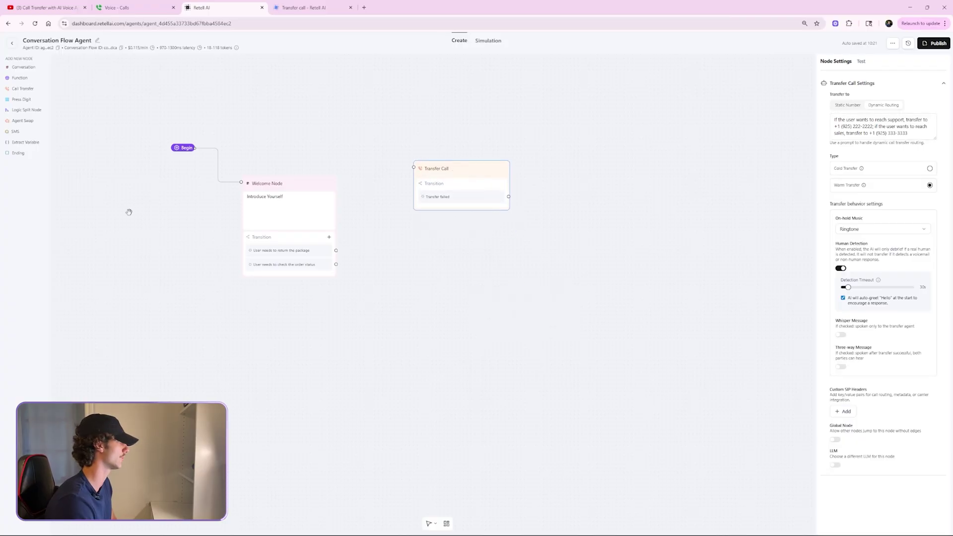
Add a second Call Transfer node and route a new welcome-node transition for callers needing the sales team to it.
{"action": "left_click", "coordinate": [23, 88]}
{"action": "left_click_drag", "start_coordinate": [541, 300], "coordinate": [494, 279]}
{"action": "left_click", "coordinate": [329, 239]}
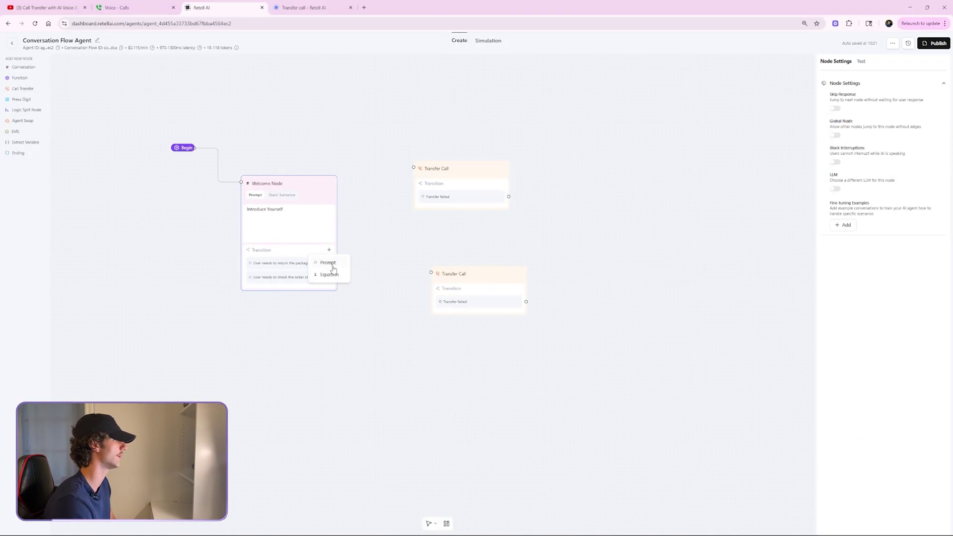
{"action": "left_click", "coordinate": [333, 267]}
{"action": "left_click", "coordinate": [282, 297]}
{"action": "triple_click", "coordinate": [283, 298]}
{"action": "type", "text": "Choose this path if the person"}
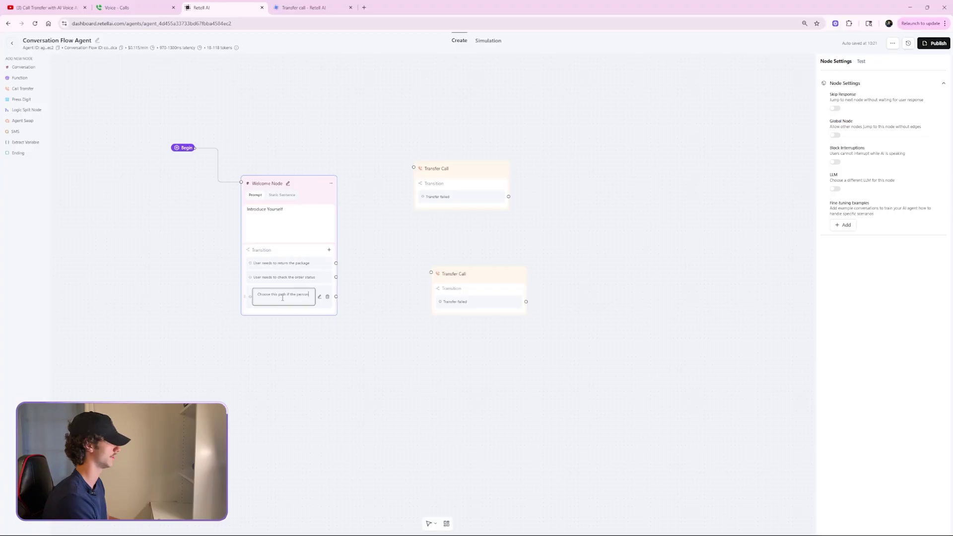
{"action": "type", "text": " needs to reach the sales team"}
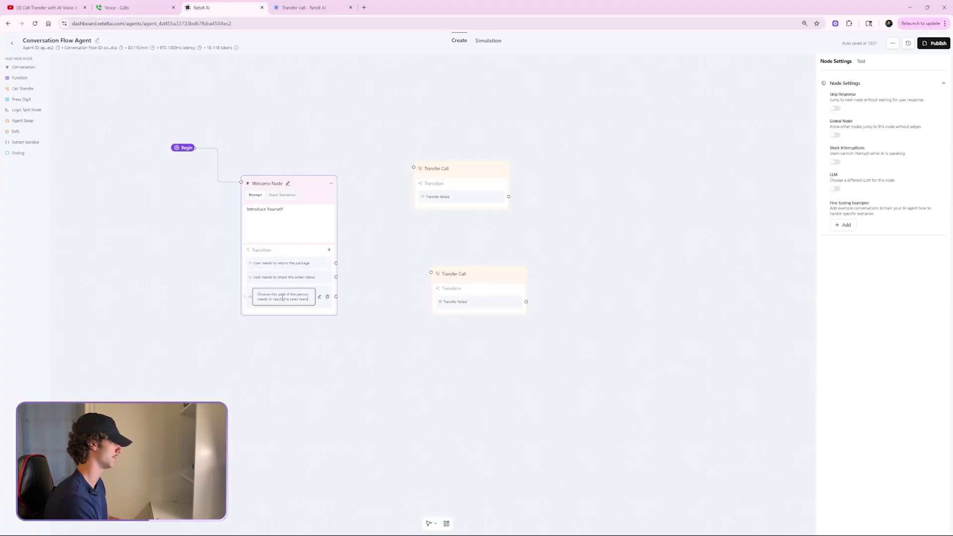
{"action": "left_click", "coordinate": [338, 284]}
{"action": "left_click_drag", "start_coordinate": [336, 281], "coordinate": [432, 273]}
Rename the lower transfer node to Sales.
{"action": "left_click", "coordinate": [465, 278]}
{"action": "triple_click", "coordinate": [465, 275]}
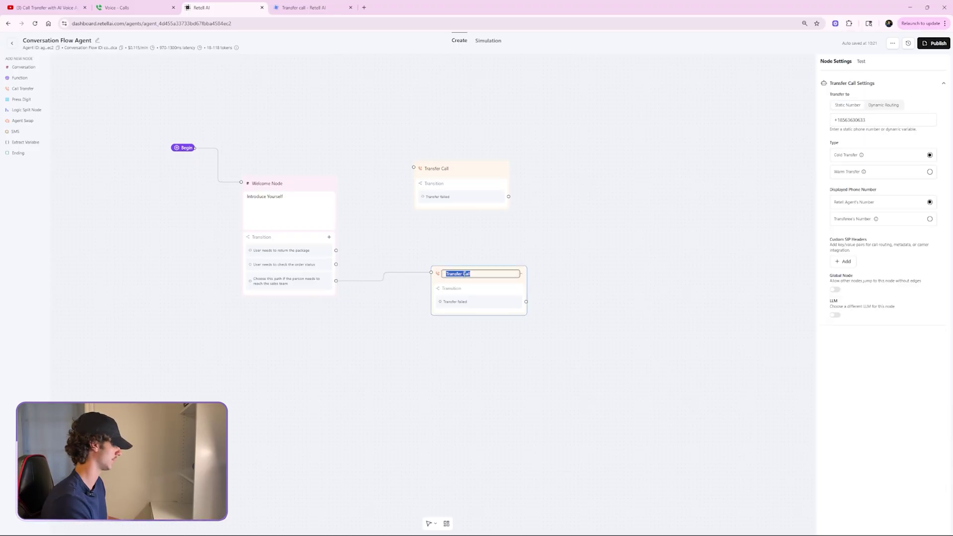
{"action": "type", "text": "Sales"}
{"action": "left_click", "coordinate": [832, 115]}
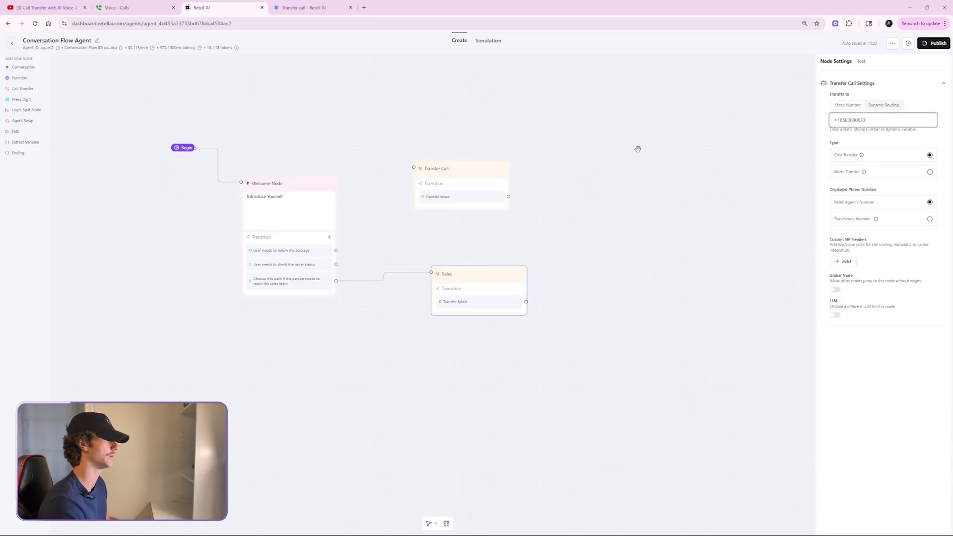
Route a 'Customer has a support question' transition to the upper transfer node, renamed Support.
{"action": "left_click", "coordinate": [482, 181]}
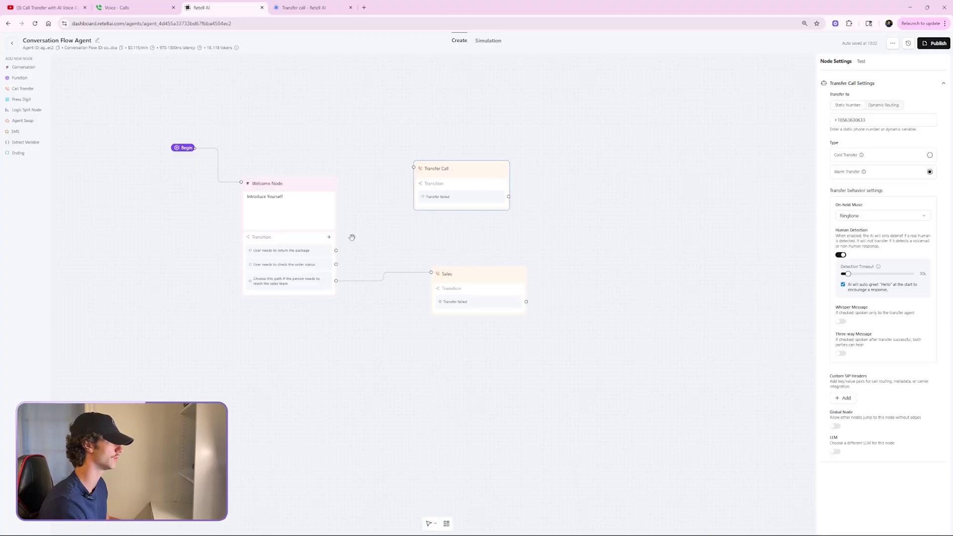
{"action": "left_click", "coordinate": [330, 237]}
{"action": "left_click", "coordinate": [325, 258]}
{"action": "type", "text": "Customer has"}
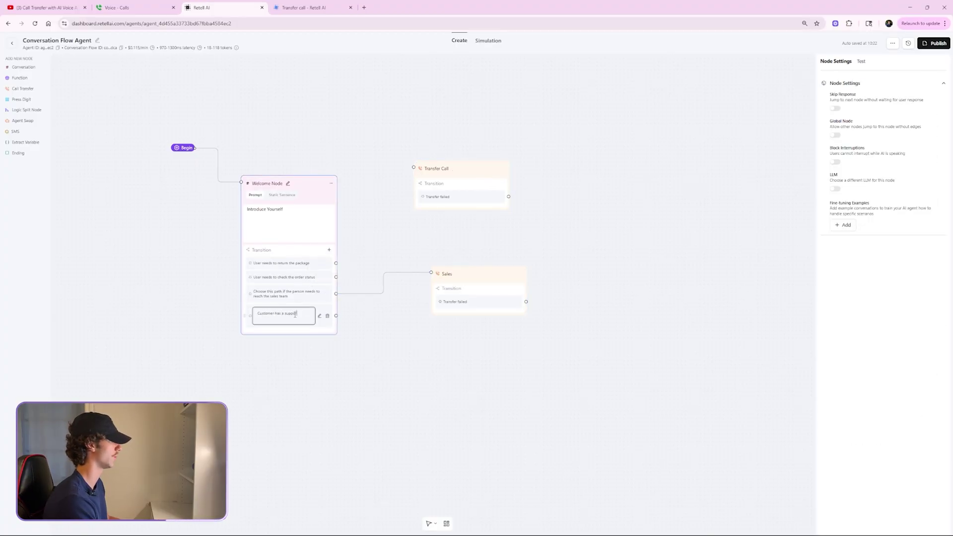
{"action": "type", "text": " a support question"}
{"action": "left_click_drag", "start_coordinate": [336, 297], "coordinate": [413, 168]}
{"action": "left_click", "coordinate": [453, 171]}
{"action": "type", "text": "Suppo"}
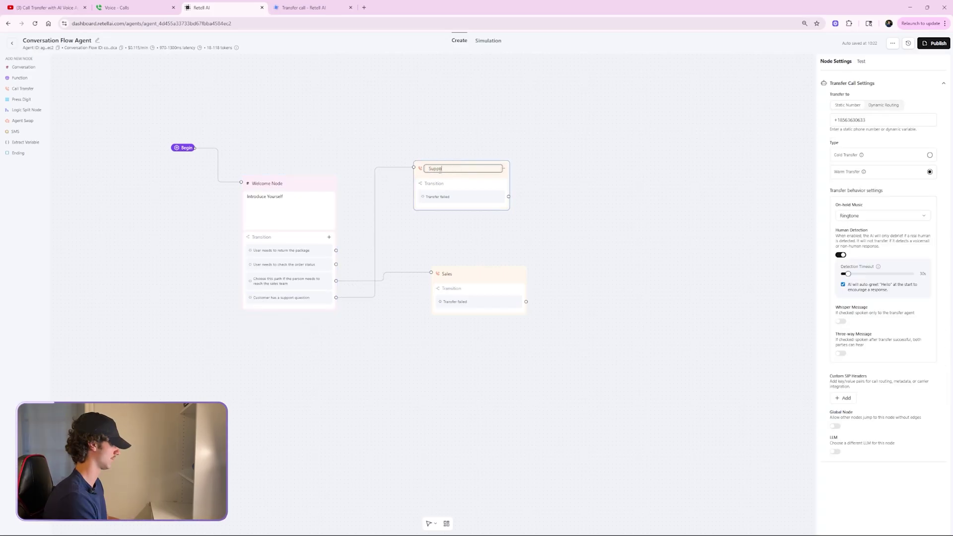
{"action": "type", "text": "rt"}
{"action": "key", "text": "Return"}
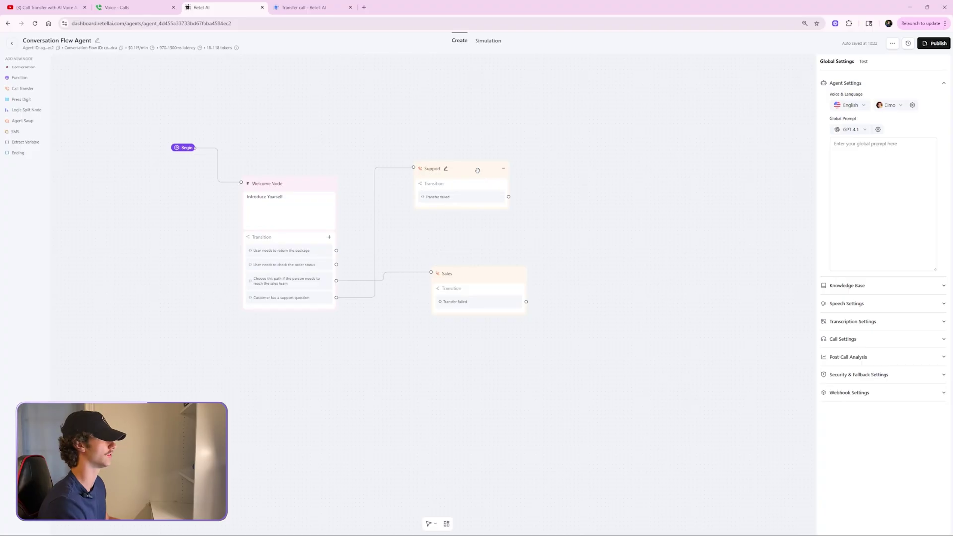
Compare the Support node's dynamic routing settings with the Sales node's static-number settings.
{"action": "left_click", "coordinate": [478, 171]}
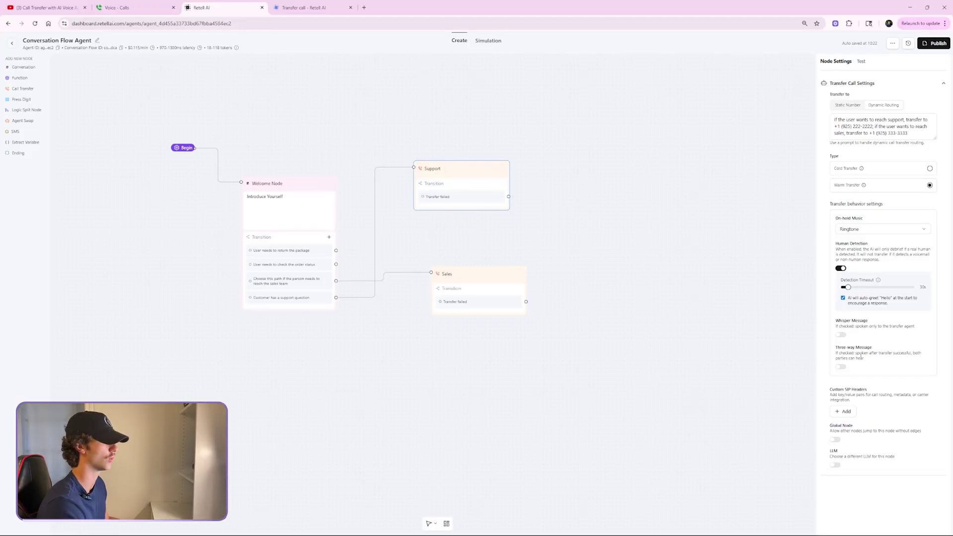
{"action": "left_click", "coordinate": [481, 276]}
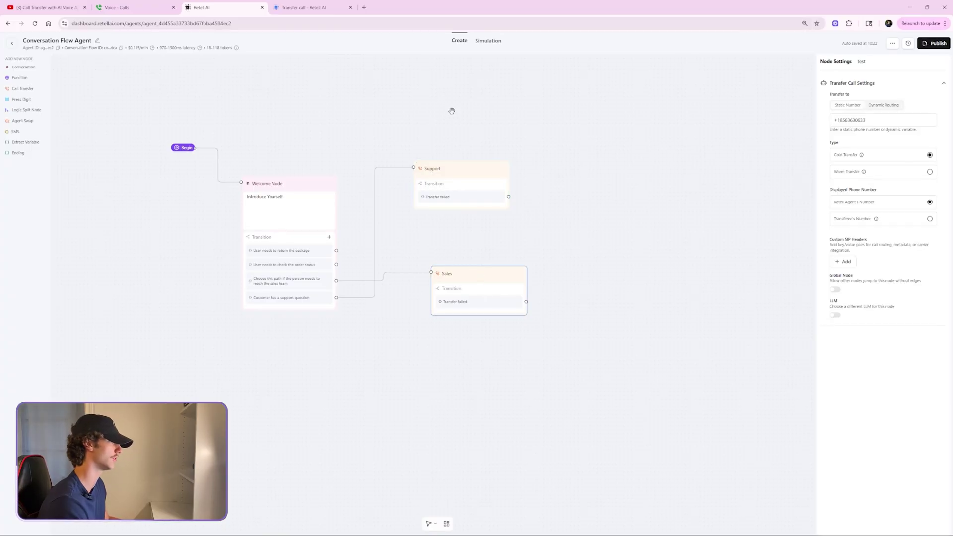
{"action": "left_click", "coordinate": [471, 169]}
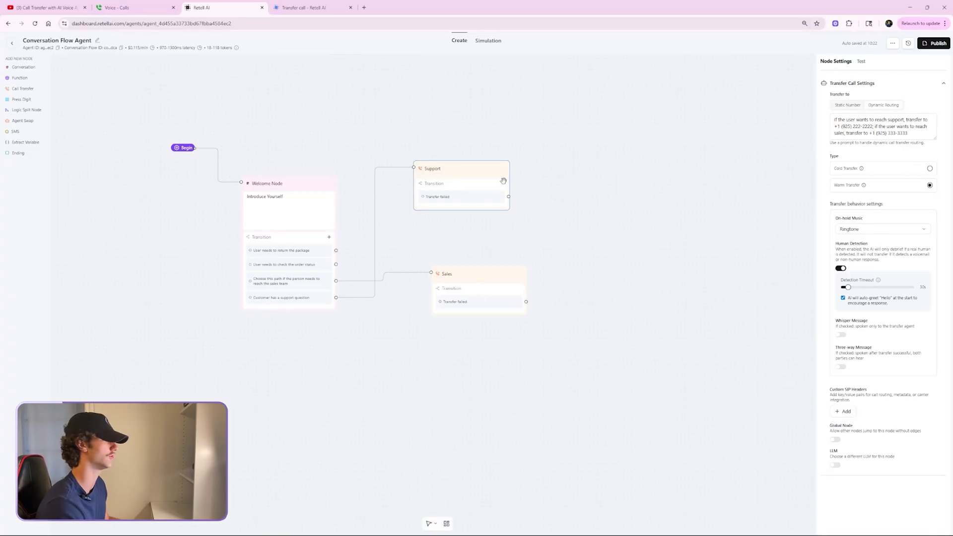
{"action": "left_click", "coordinate": [462, 281]}
{"action": "left_click", "coordinate": [461, 173]}
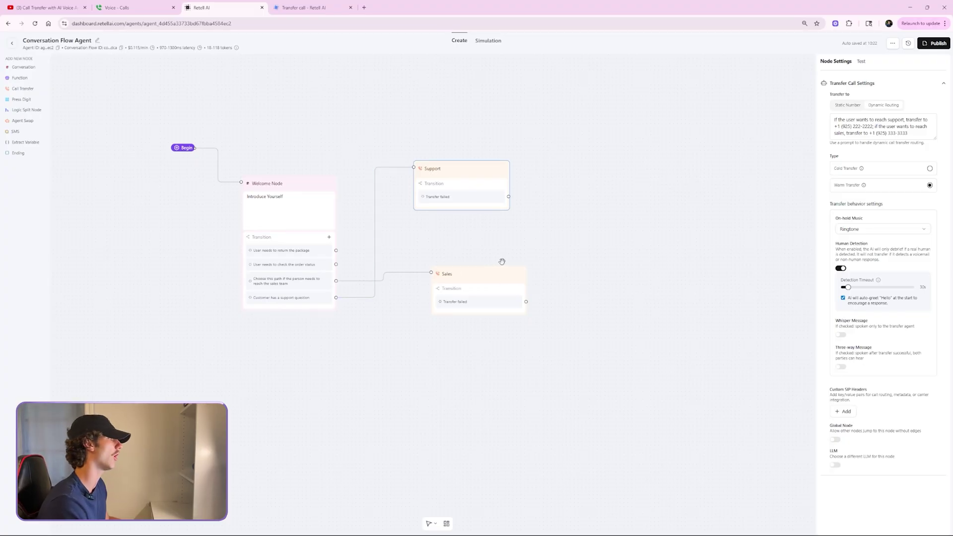
Move Support below the other nodes and Sales to the right of the Welcome Node.
{"action": "left_click_drag", "start_coordinate": [515, 287], "coordinate": [484, 277]}
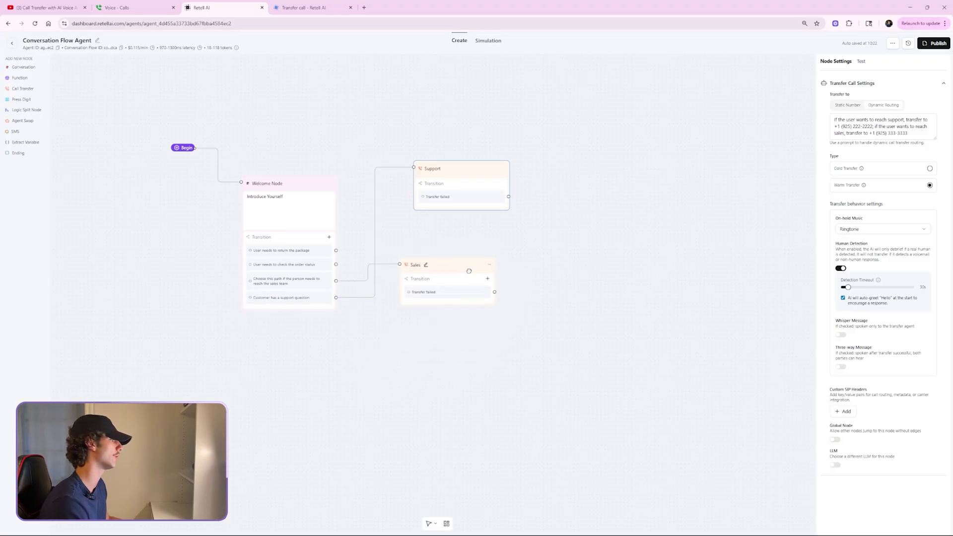
{"action": "left_click_drag", "start_coordinate": [468, 173], "coordinate": [427, 415]}
{"action": "scroll", "coordinate": [428, 416], "scroll_direction": "up", "scroll_amount": 3}
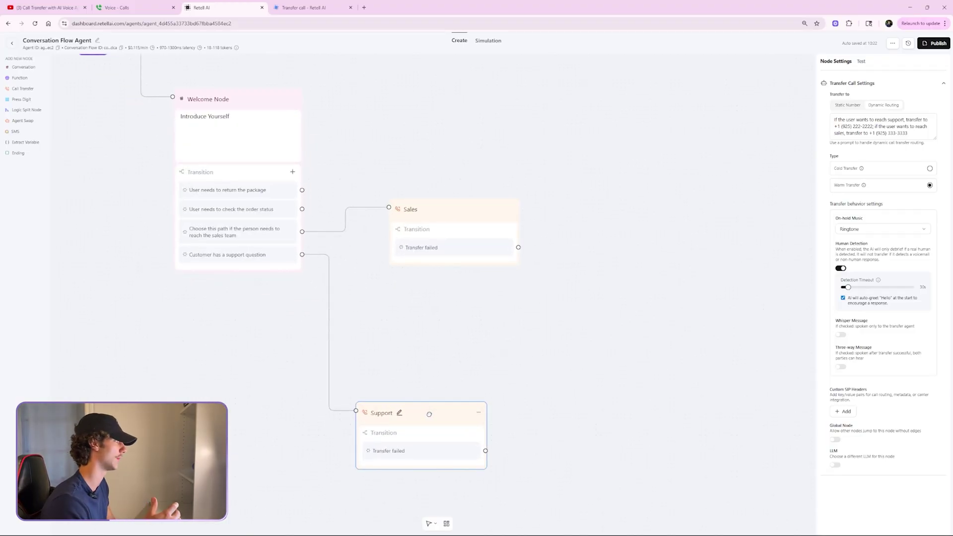
{"action": "scroll", "coordinate": [429, 415], "scroll_direction": "down", "scroll_amount": 3}
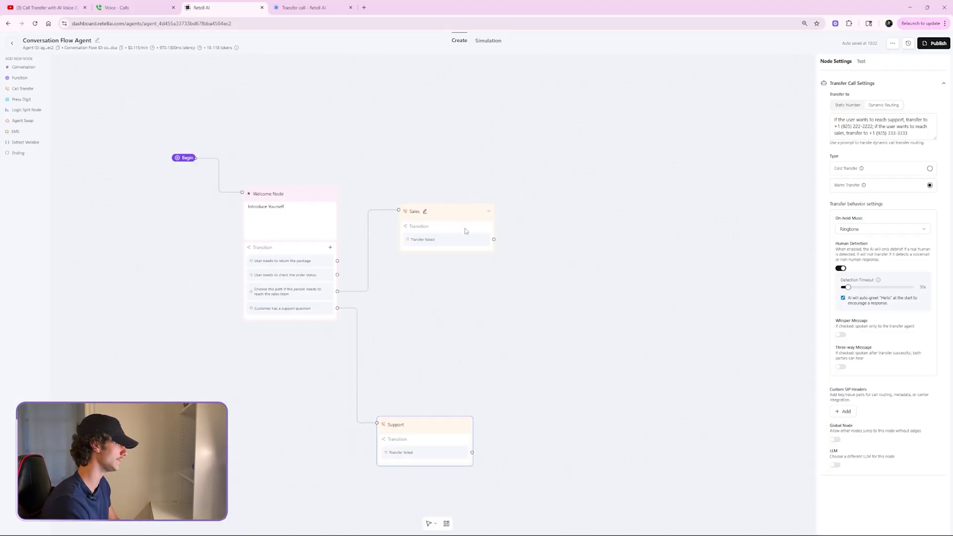
{"action": "left_click_drag", "start_coordinate": [482, 226], "coordinate": [506, 305]}
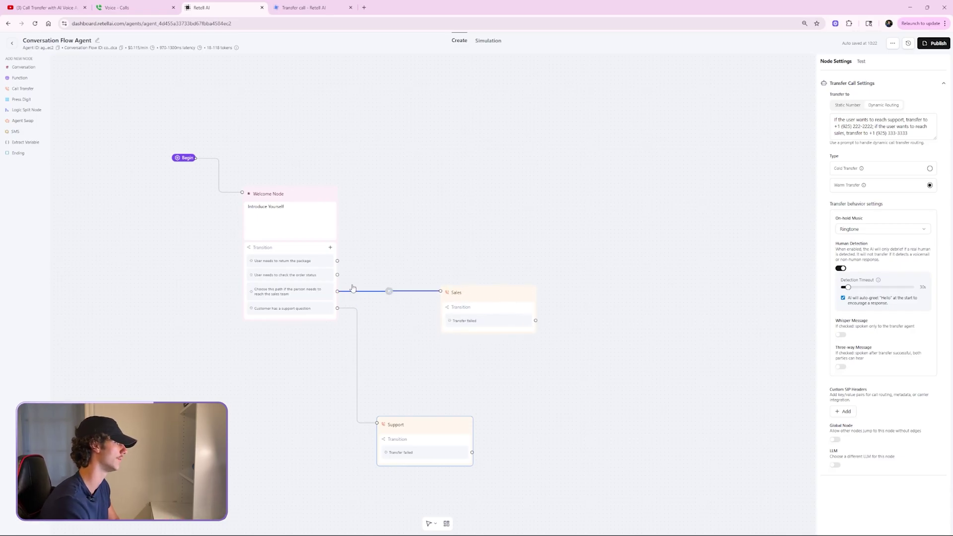
Add a Conversation node above Sales, link the return-package transition to it, and begin its prompt with 'Tell'.
{"action": "left_click", "coordinate": [23, 67]}
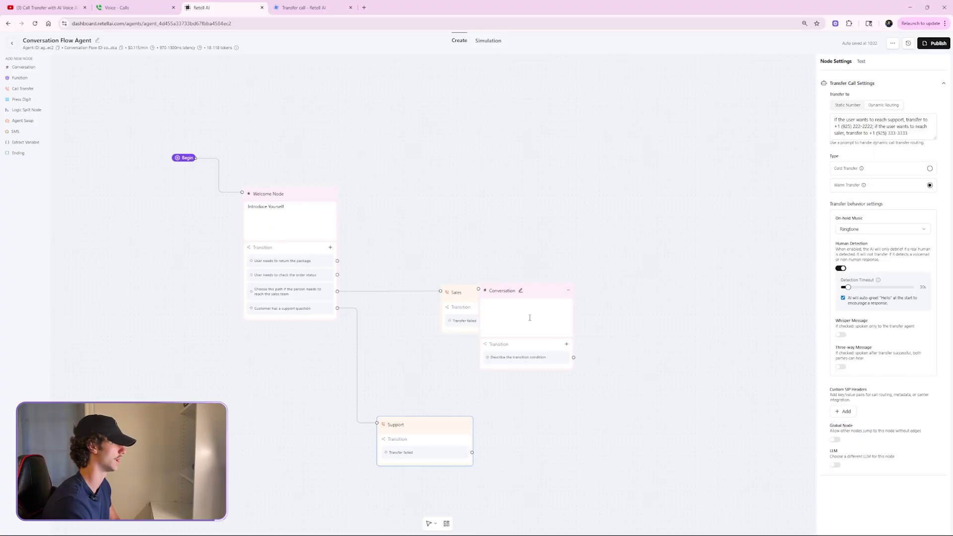
{"action": "left_click", "coordinate": [464, 174]}
{"action": "left_click_drag", "start_coordinate": [538, 292], "coordinate": [465, 140]}
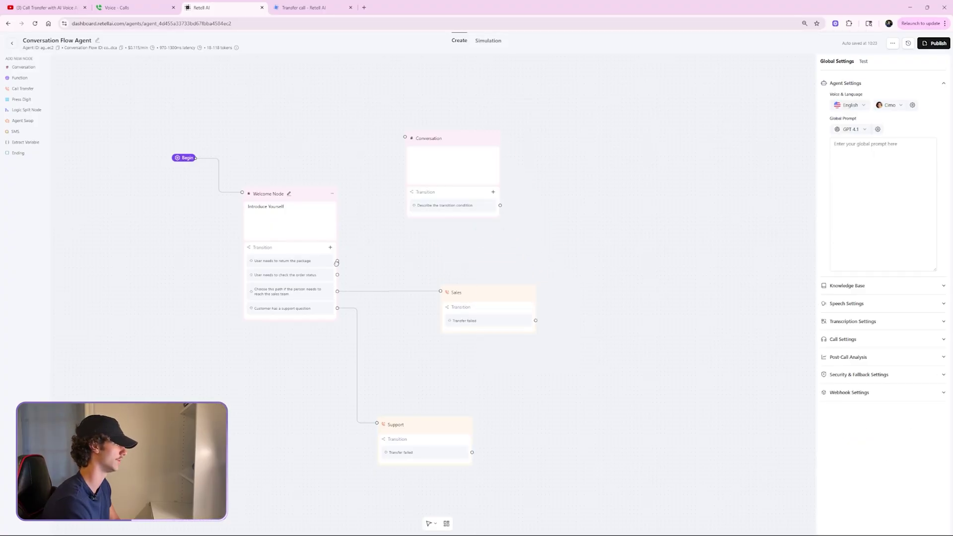
{"action": "left_click_drag", "start_coordinate": [337, 262], "coordinate": [406, 138]}
{"action": "left_click", "coordinate": [445, 166]}
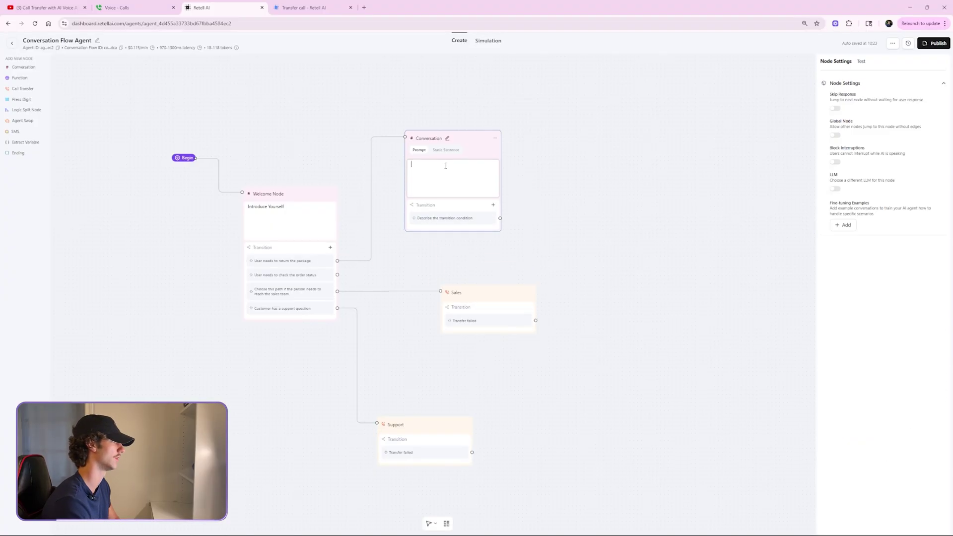
{"action": "type", "text": "Tell them no."}
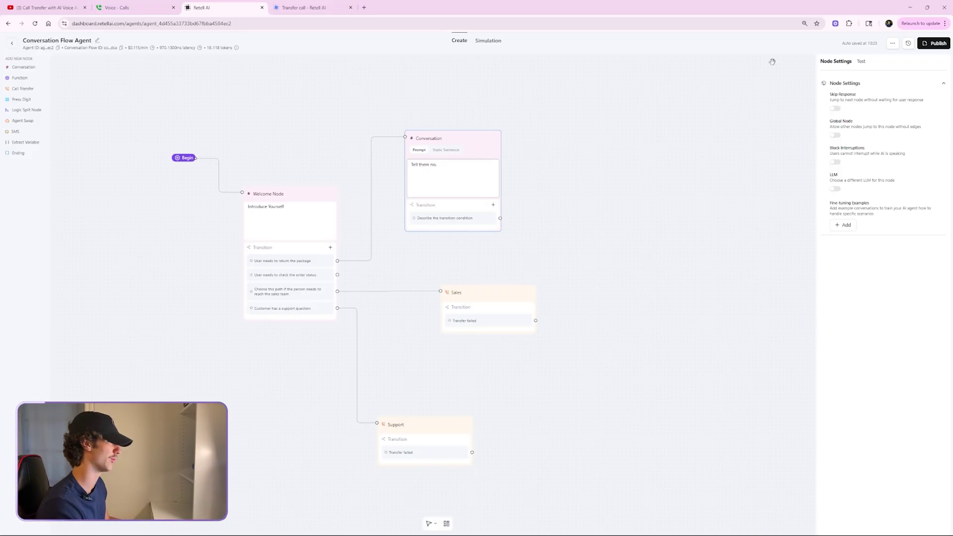
{"action": "left_click", "coordinate": [510, 119]}
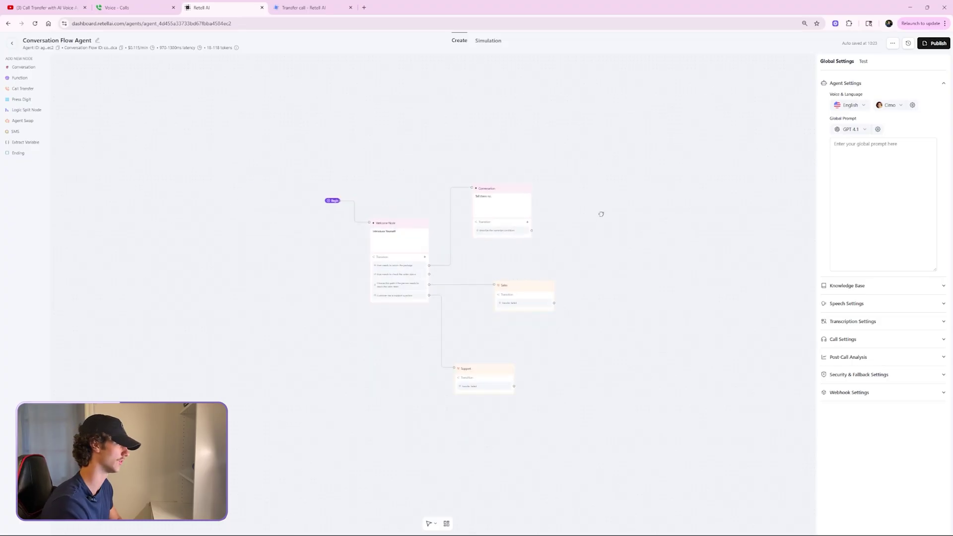